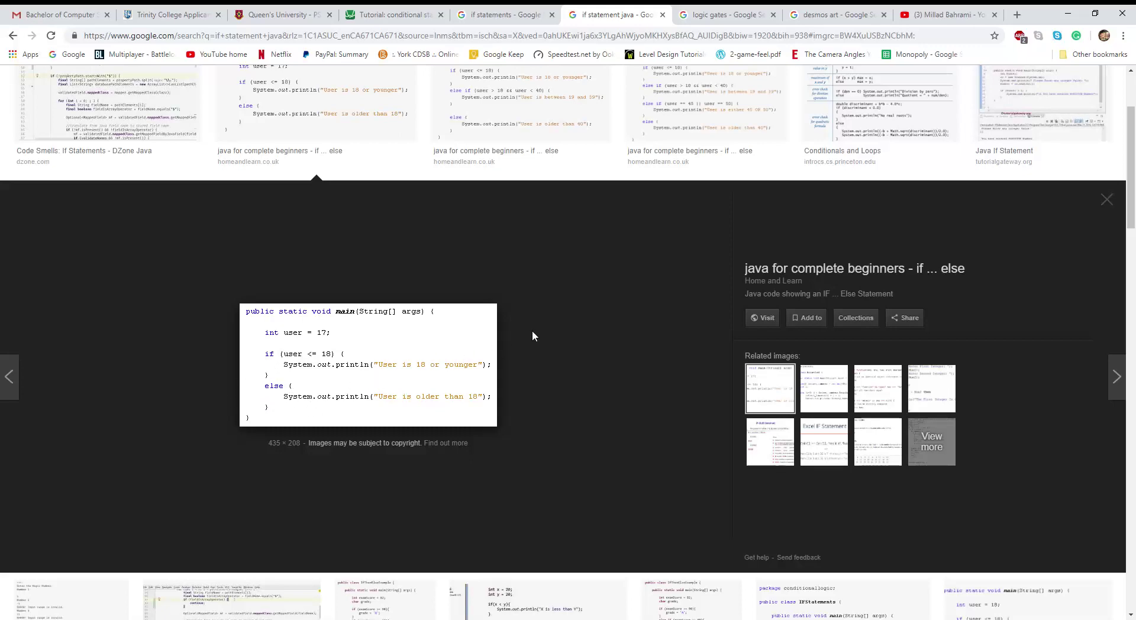
Add the restriction {a=1} to point (1,1) and create slider a with limits 0 and 1
left_click(393, 14)
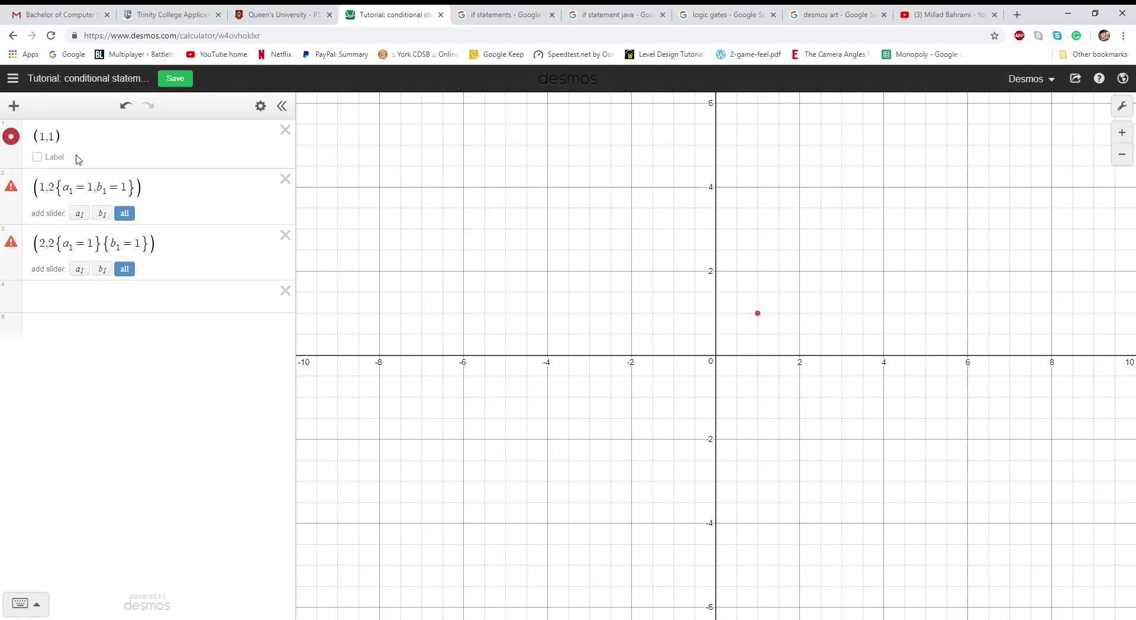
left_click(60, 142)
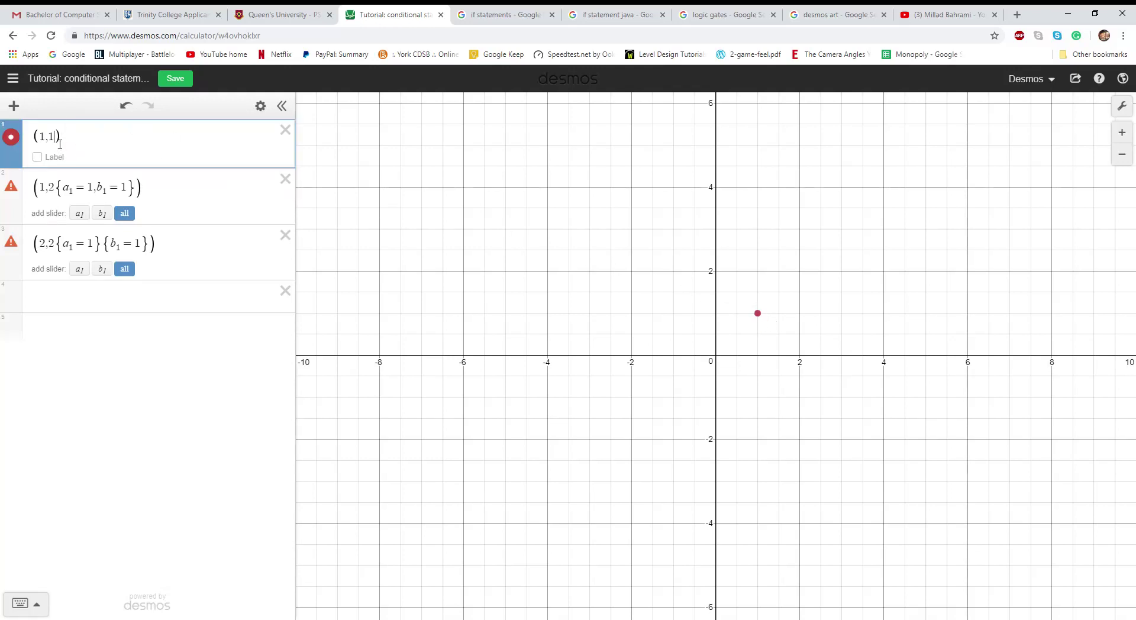
type("{")
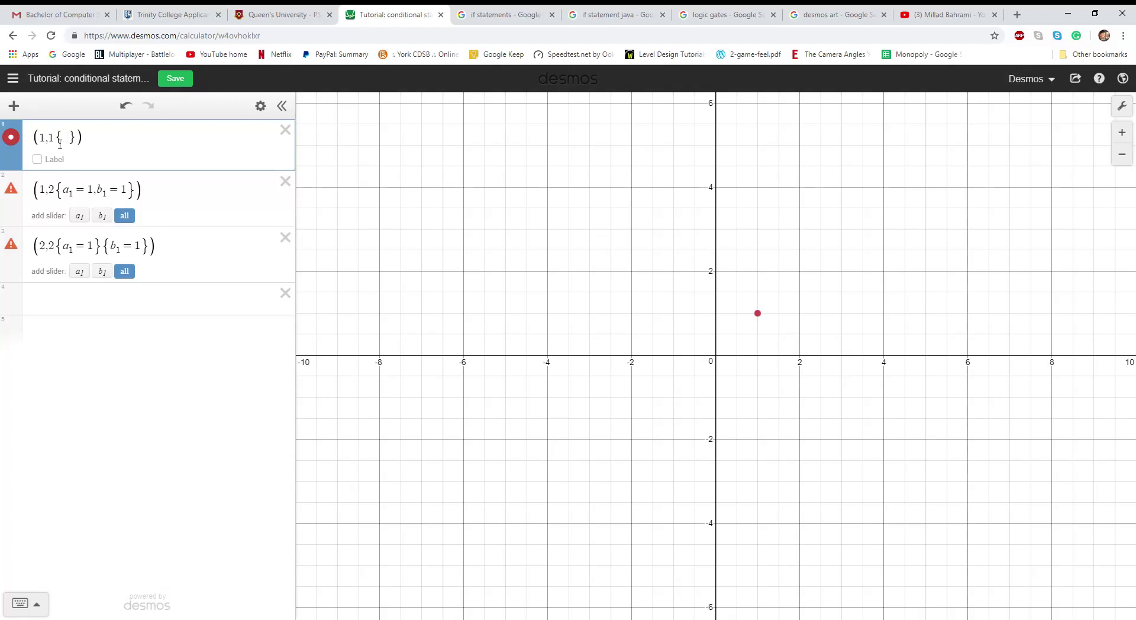
type("a=1")
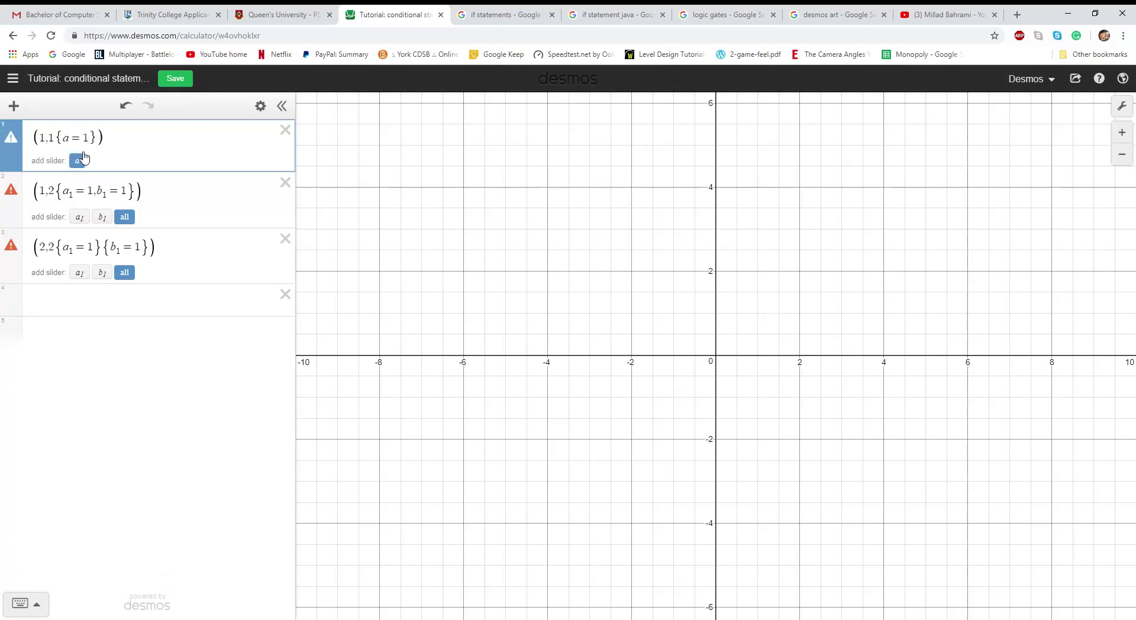
left_click(79, 161)
left_click(80, 187)
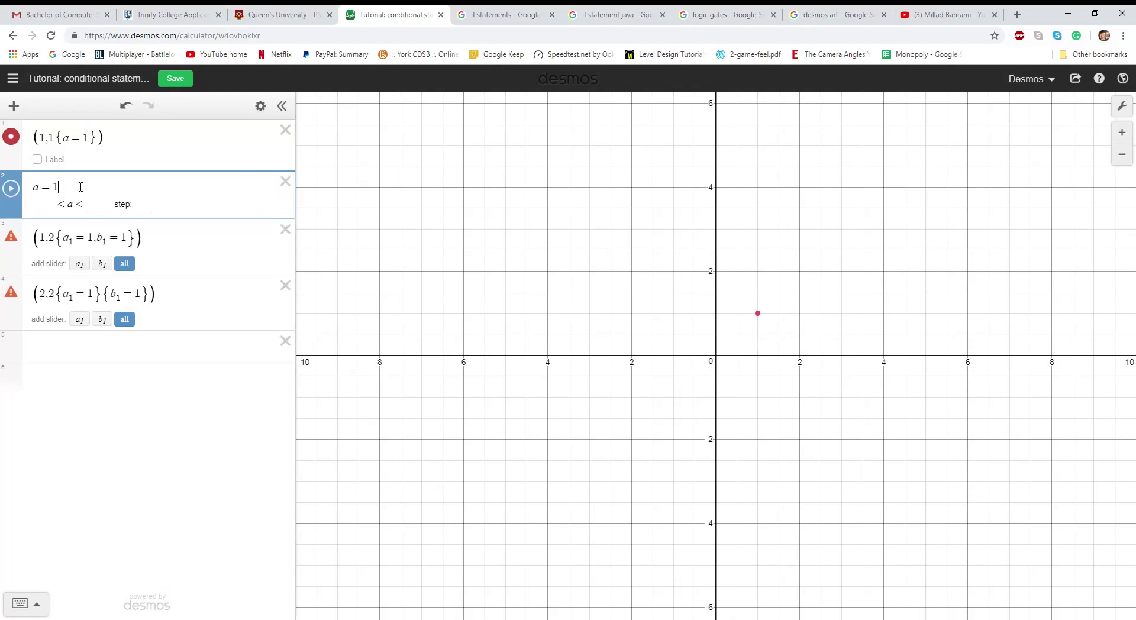
left_click(48, 212)
type("0")
left_click(104, 209)
type("1")
left_click(150, 207)
left_click(13, 188)
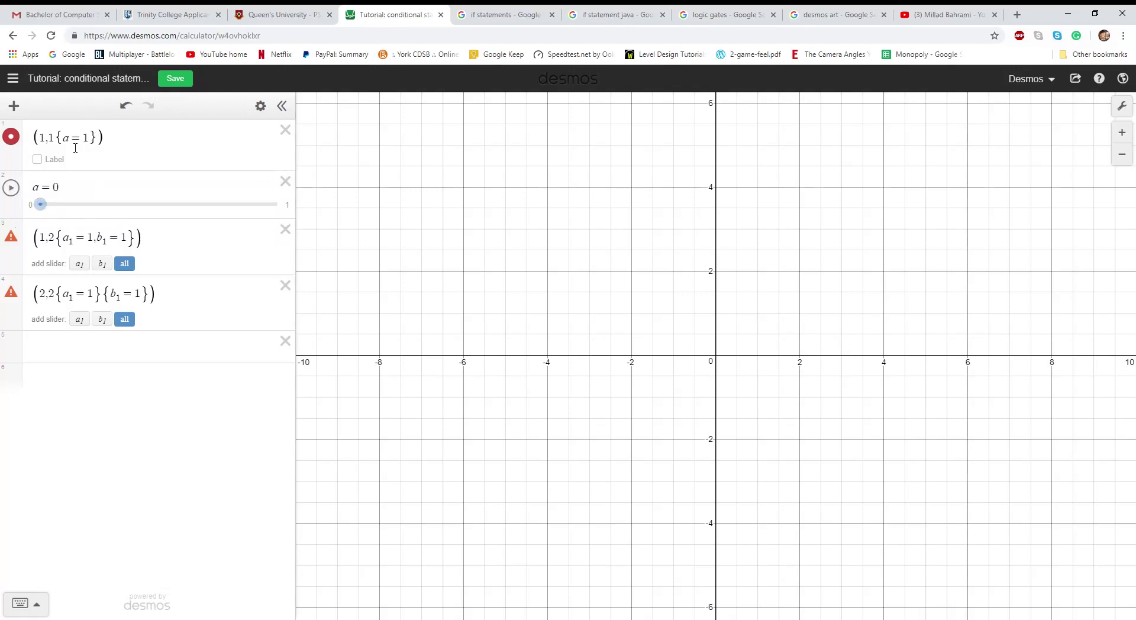
Change the restriction to a>1, set slider a's range to −10 to 10, and stop it at 2
left_click_drag(63, 204, 39, 204)
left_click_drag(86, 138, 79, 140)
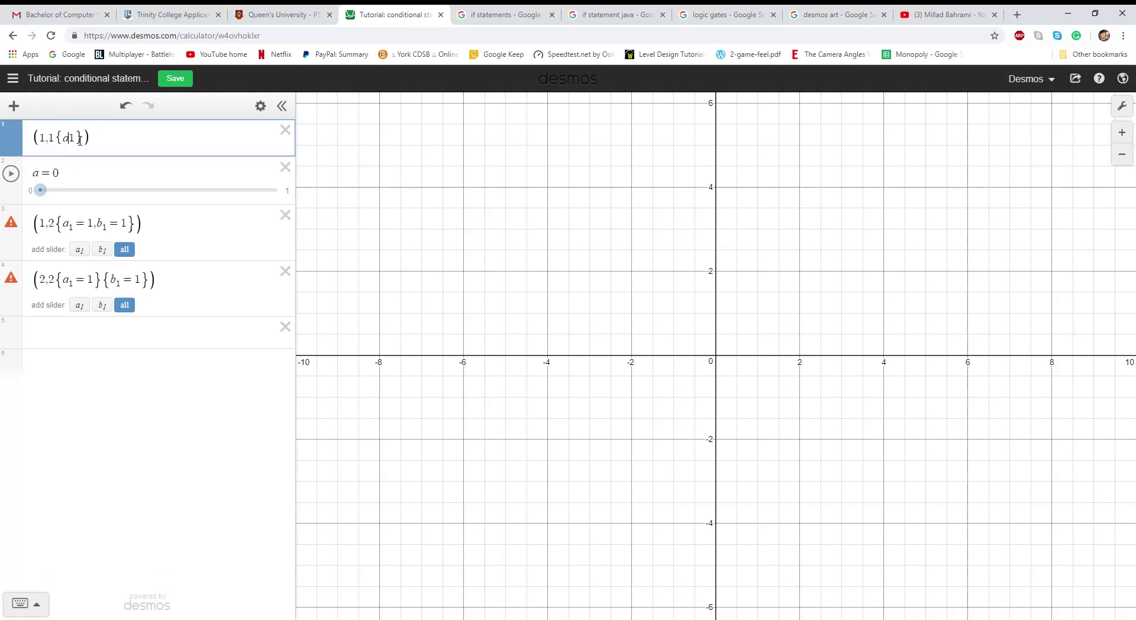
type(">")
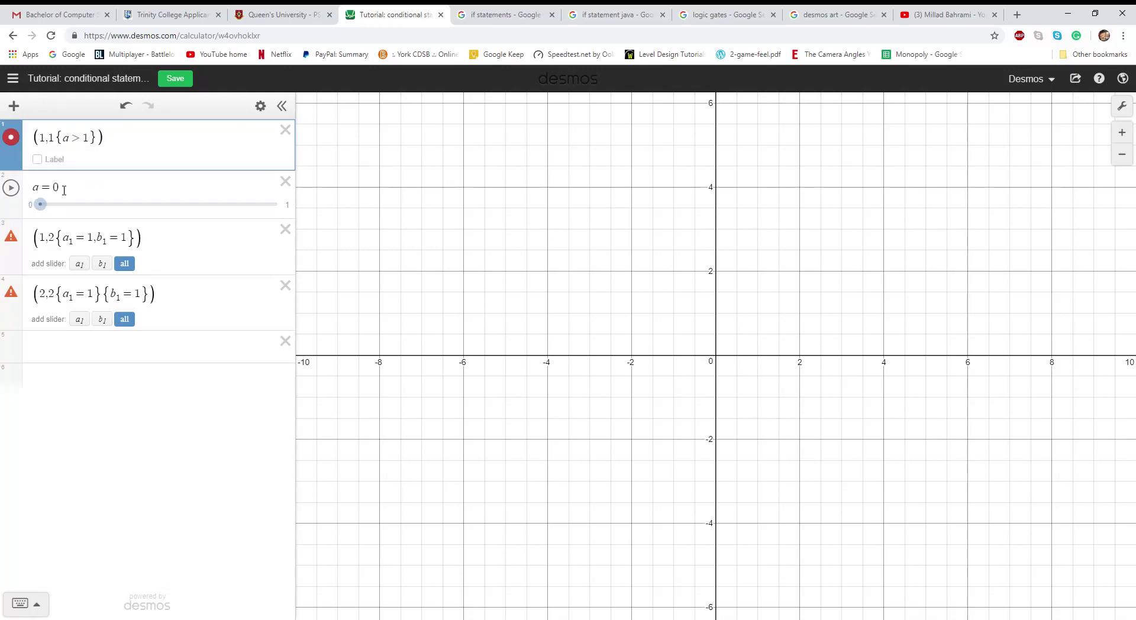
left_click(64, 190)
type("-10")
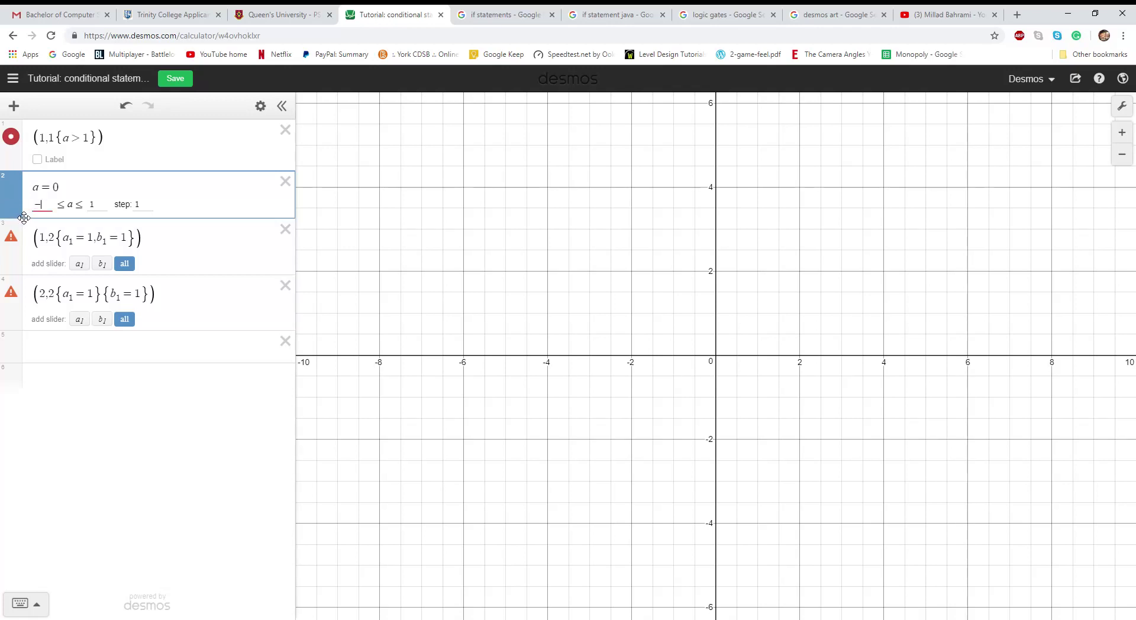
left_click(98, 205)
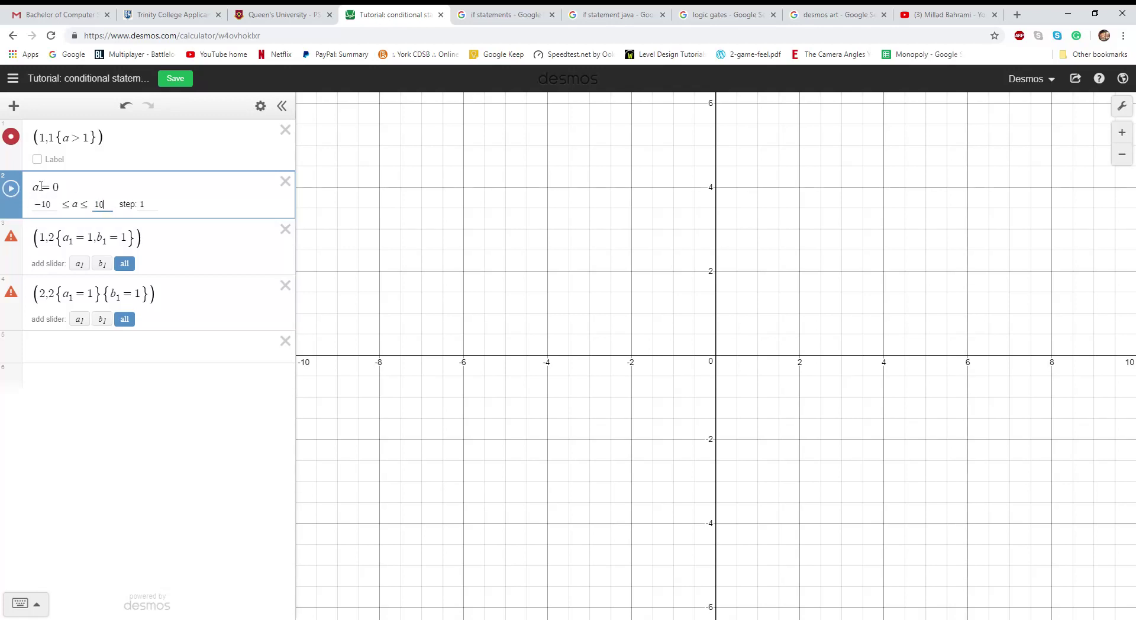
key("Return")
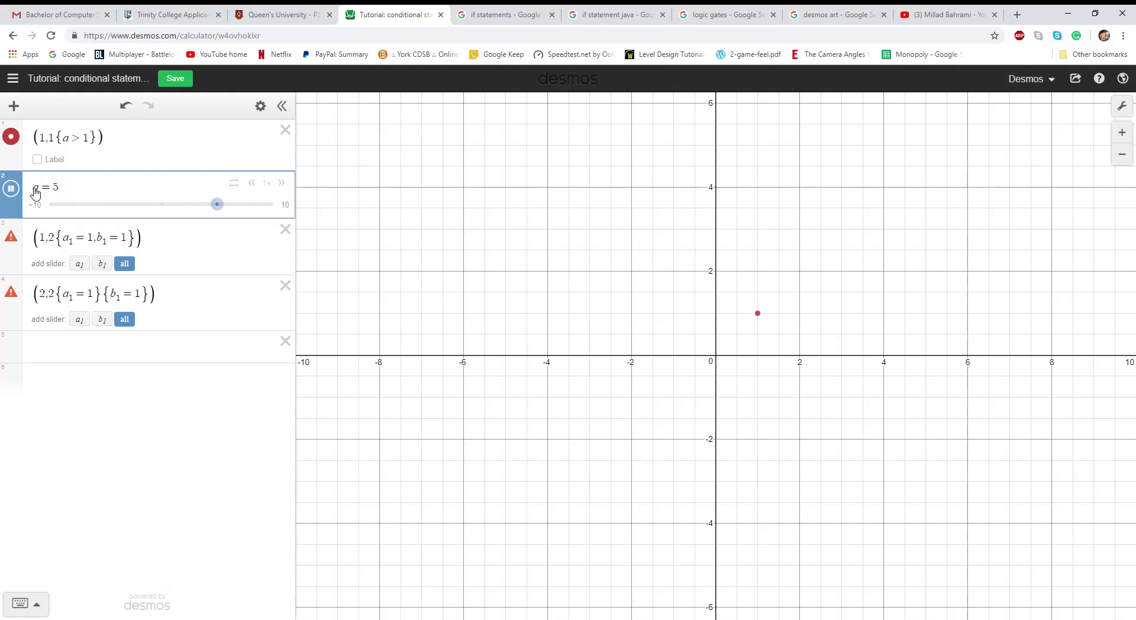
left_click(10, 189)
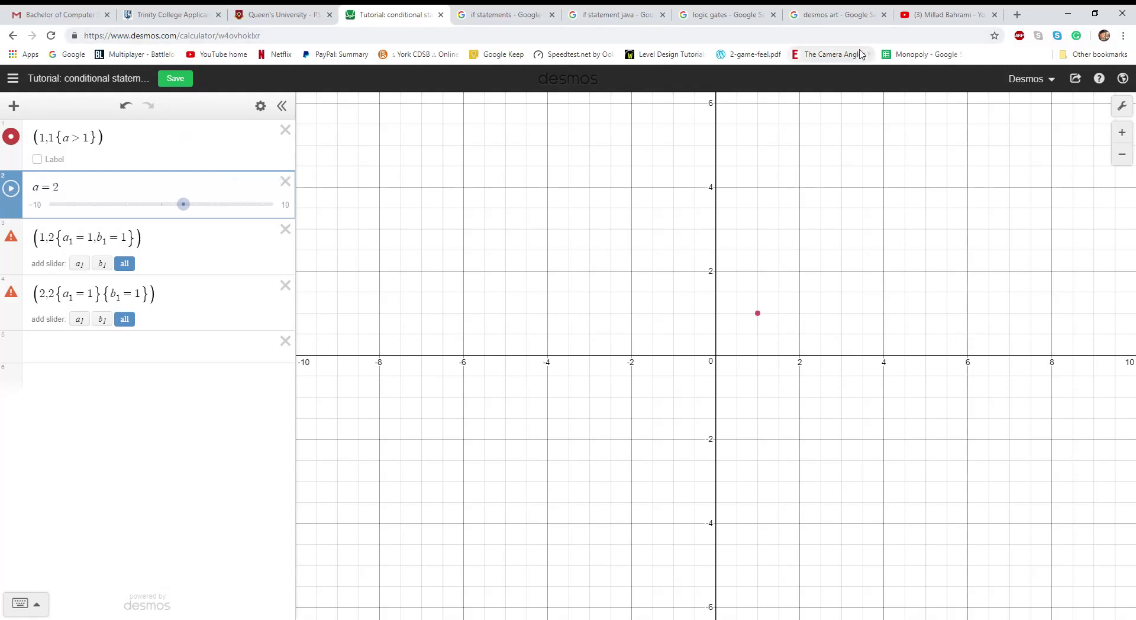
View the Logic Gates truth-table chart in the 'logic gates' Google Images tab
left_click(718, 15)
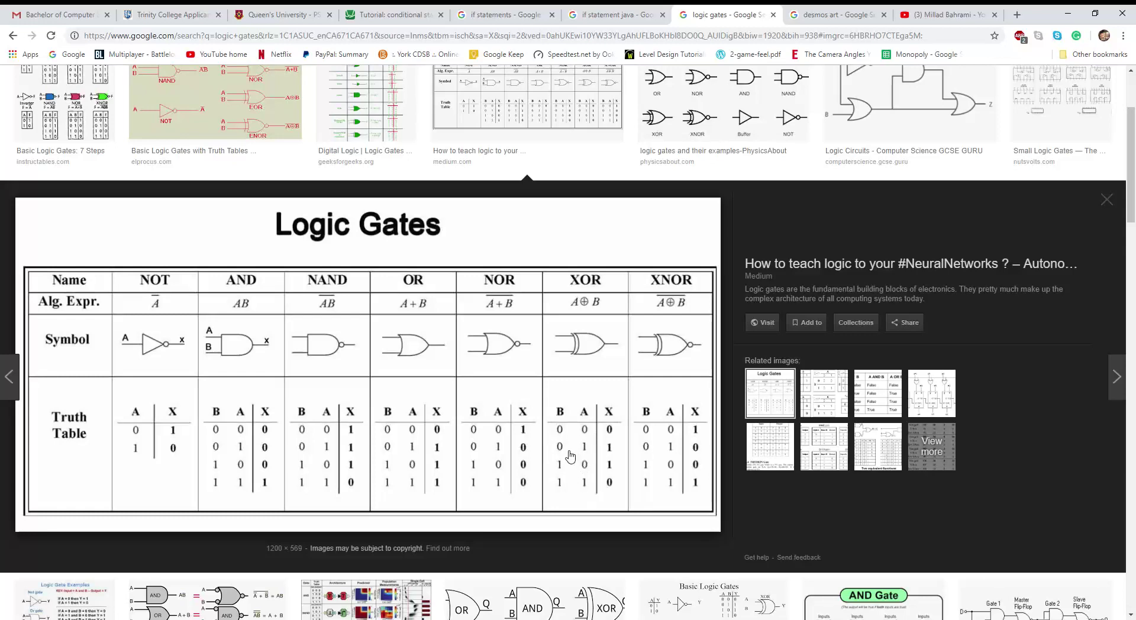
Delete slider a and the (1,1{a>1}) row, add sliders a₁ and b₁, and label the or point
left_click(387, 11)
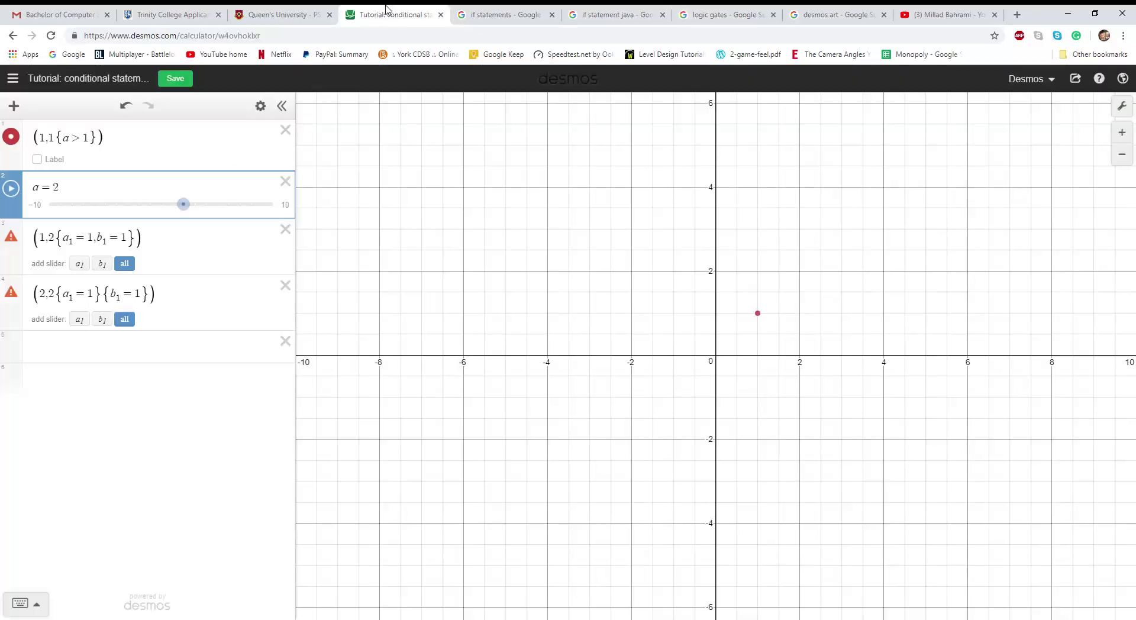
left_click(286, 181)
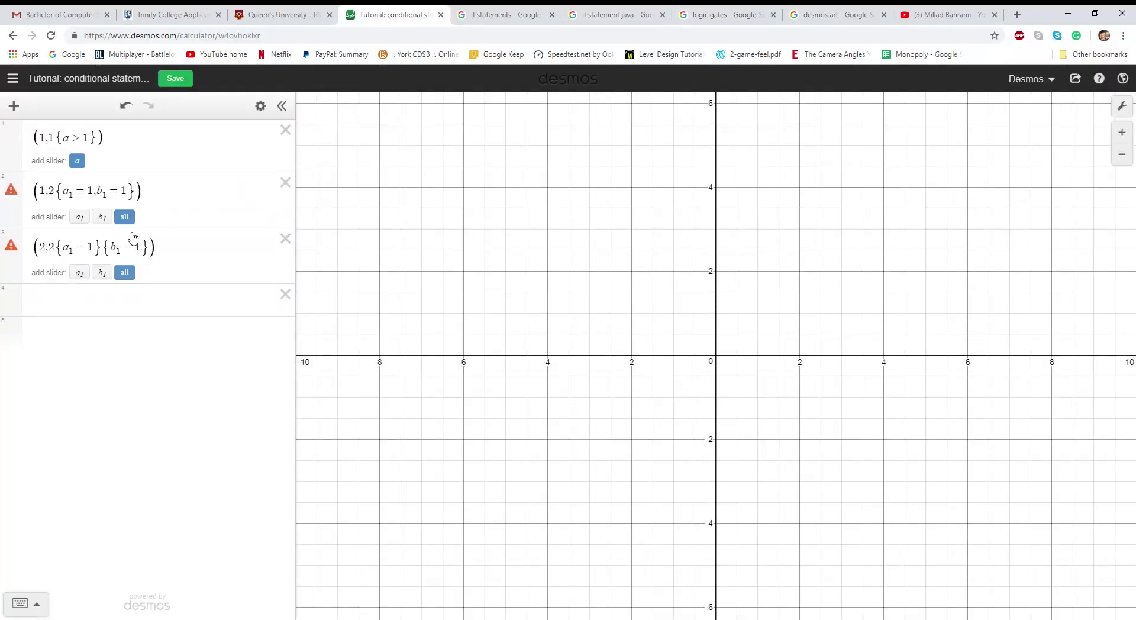
left_click(123, 217)
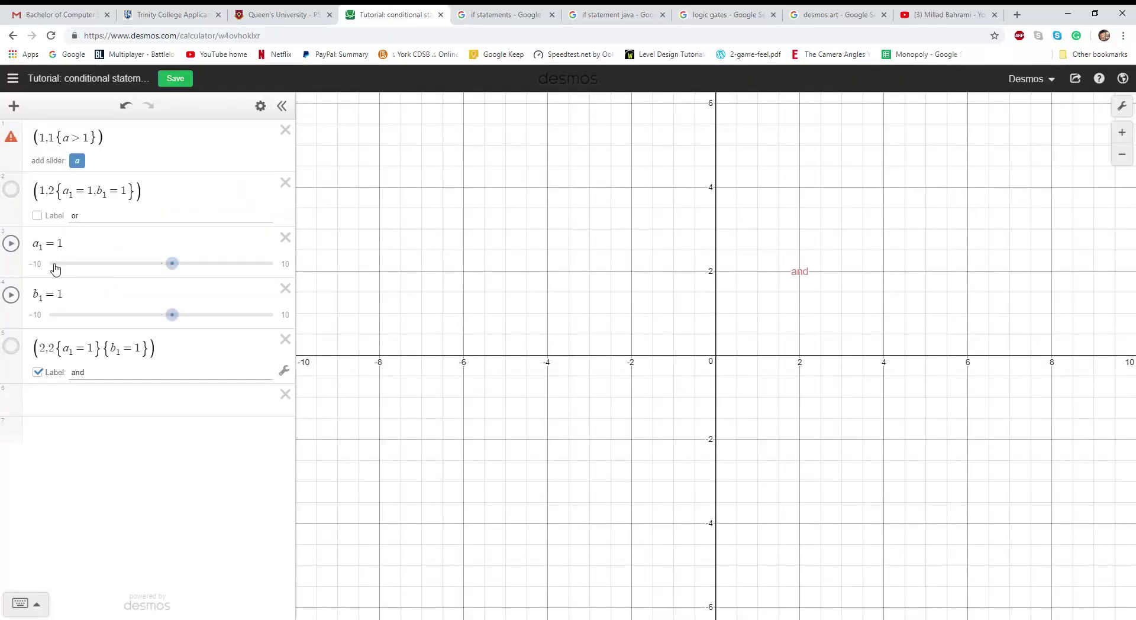
left_click(285, 130)
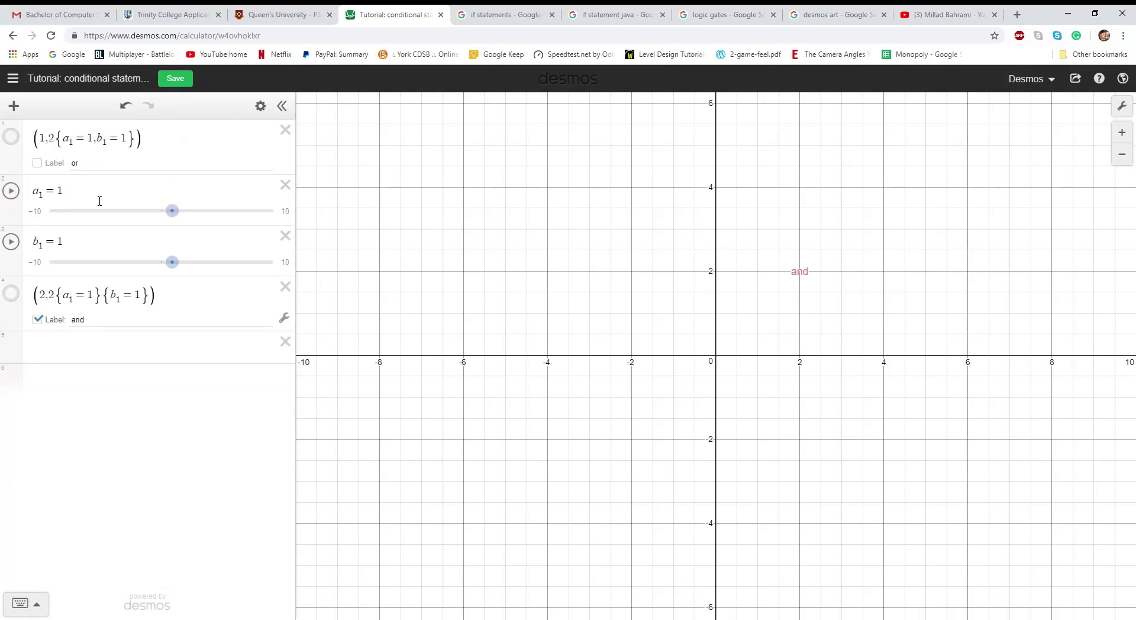
left_click(38, 163)
left_click(100, 141)
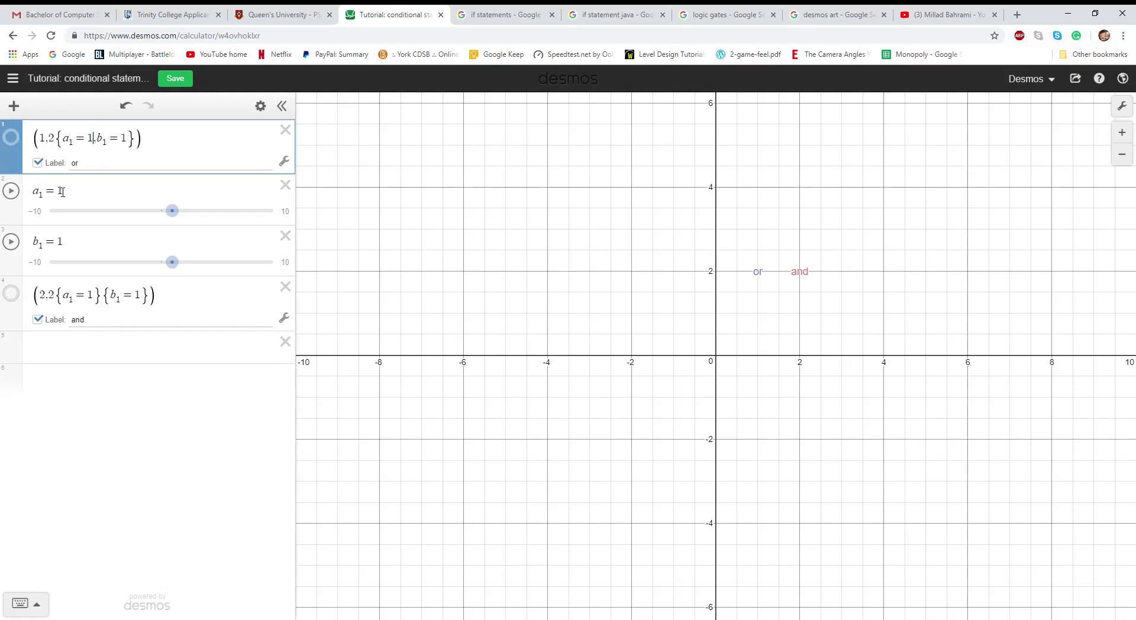
Set both the a₁ and b₁ slider ranges to run from 0 to 1
left_click(113, 201)
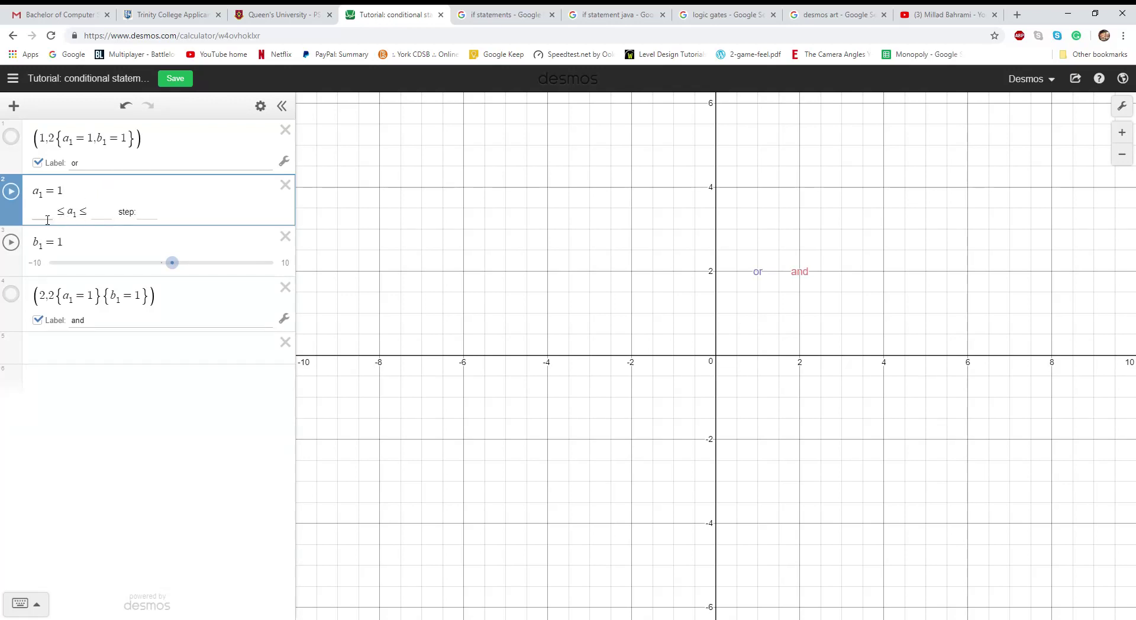
left_click(121, 214)
type("1")
left_click(108, 242)
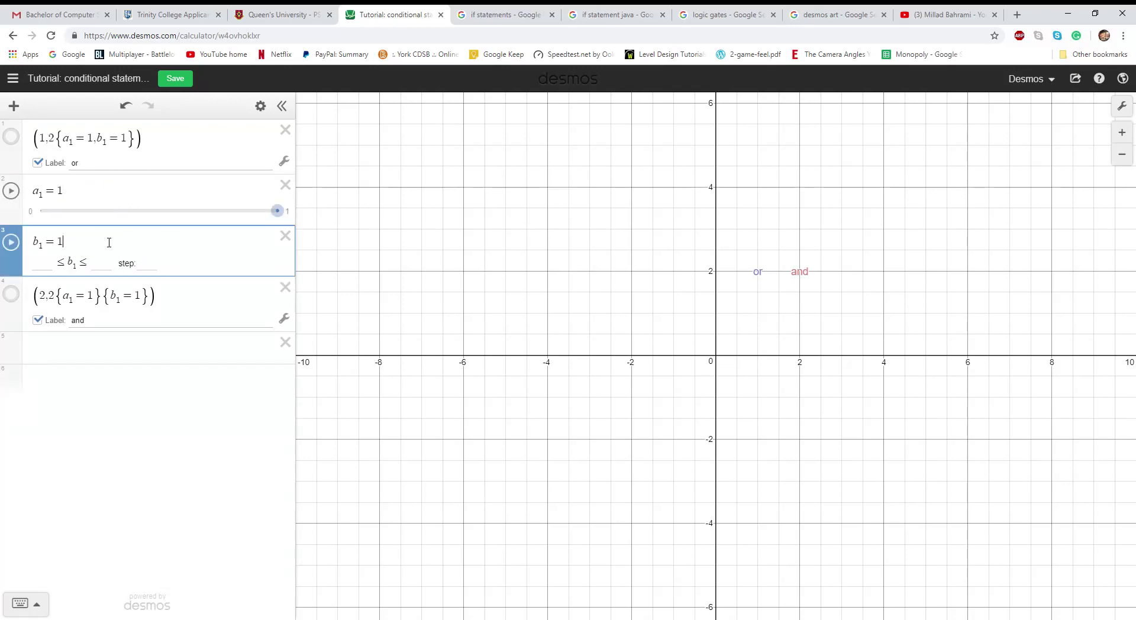
left_click(84, 266)
left_click(68, 243)
type("0")
key("Tab")
type("1")
left_click(158, 266)
Toggle sliders a₁ and b₁ between 0 and 1 to test the point labels
left_click(275, 214)
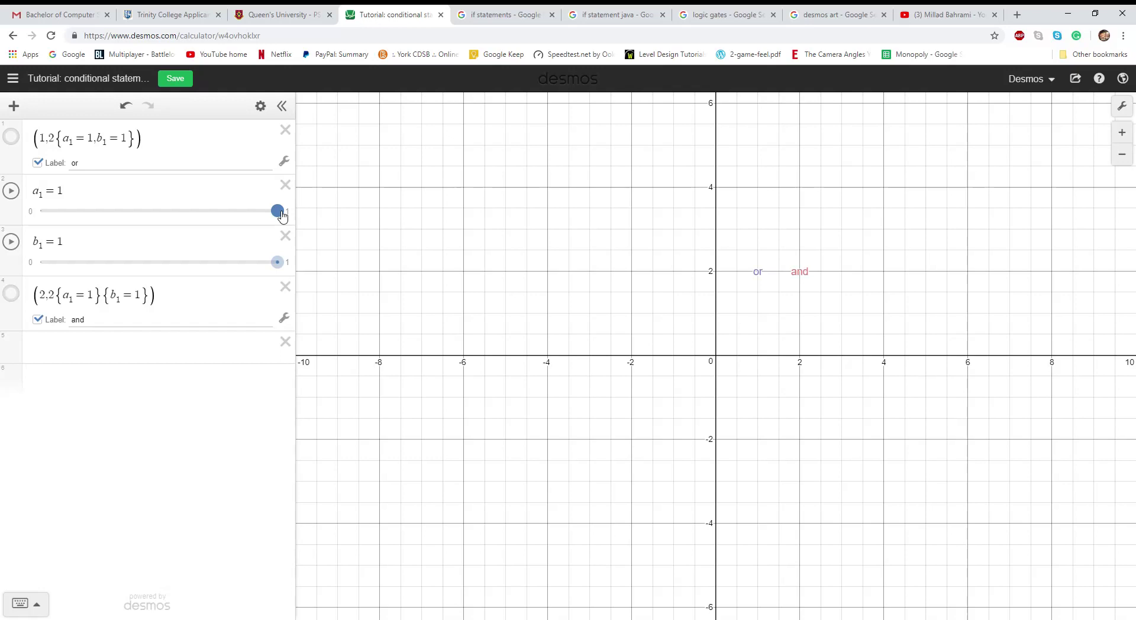
left_click_drag(281, 216, 65, 213)
left_click_drag(277, 262, 136, 253)
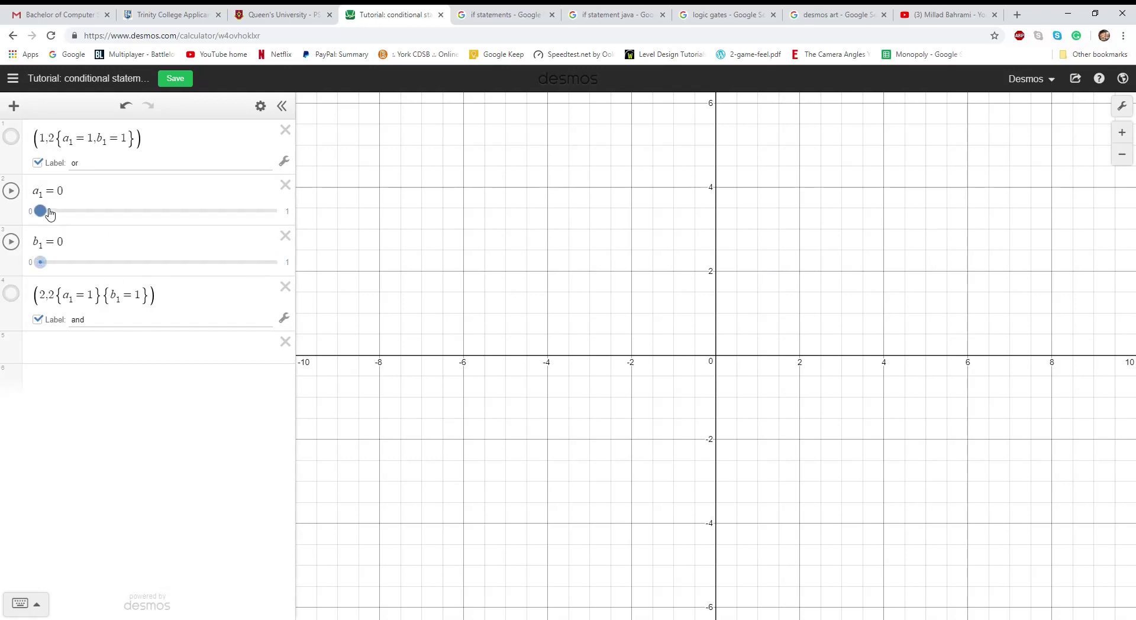
left_click_drag(60, 215, 145, 215)
left_click_drag(45, 267, 69, 261)
Show the or and and points and test them by switching a₁ and b₁, ending with a₁ at 1
left_click(11, 137)
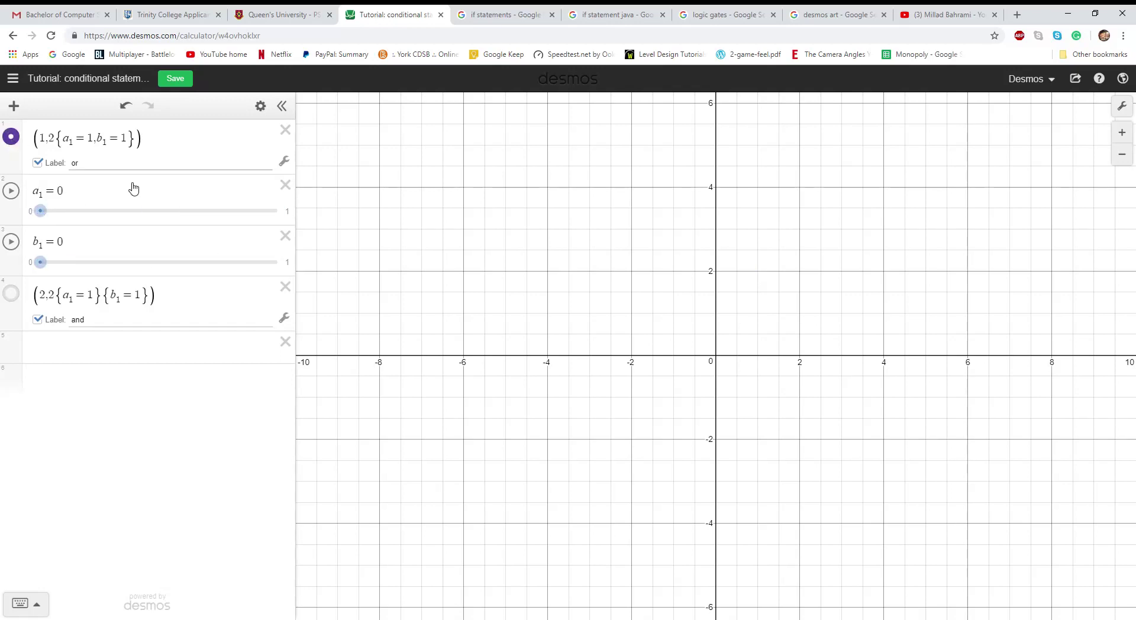
left_click_drag(40, 211, 89, 221)
mouse_move(59, 259)
left_mouse_down()
mouse_move(223, 255)
mouse_move(65, 257)
left_mouse_up()
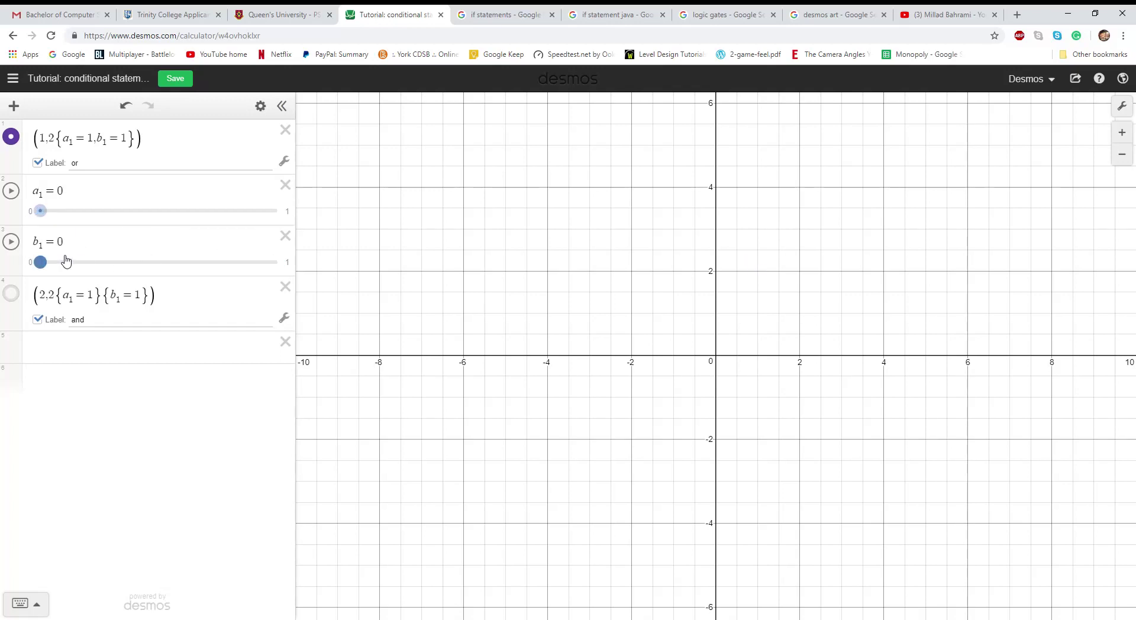
left_click_drag(150, 216, 200, 223)
left_click_drag(71, 264, 251, 261)
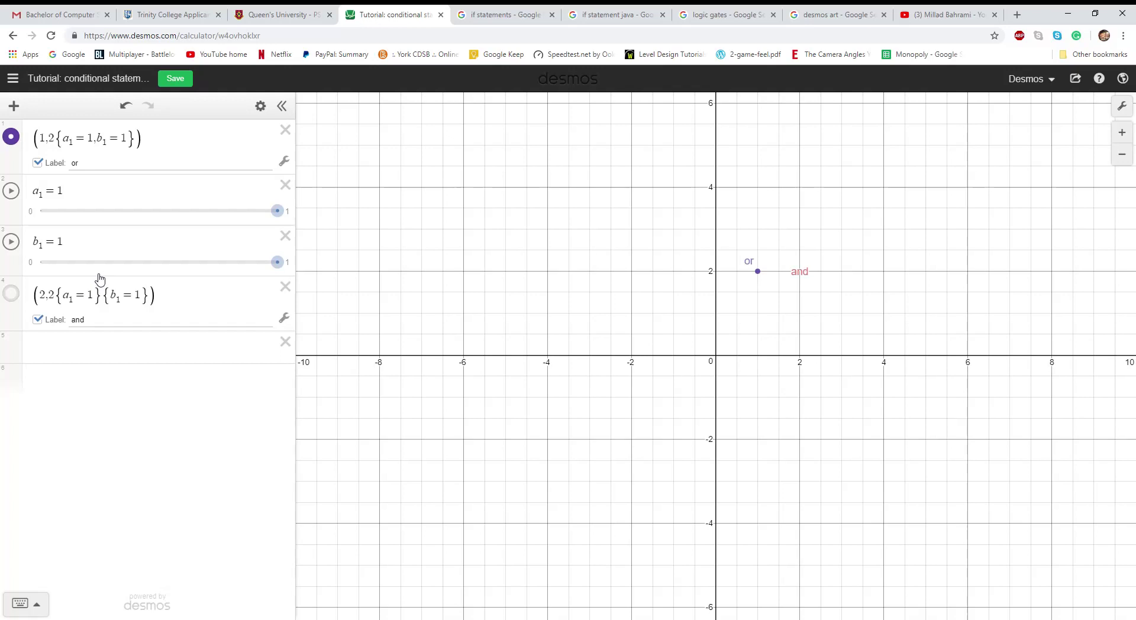
left_click(12, 296)
left_click_drag(276, 211, 41, 211)
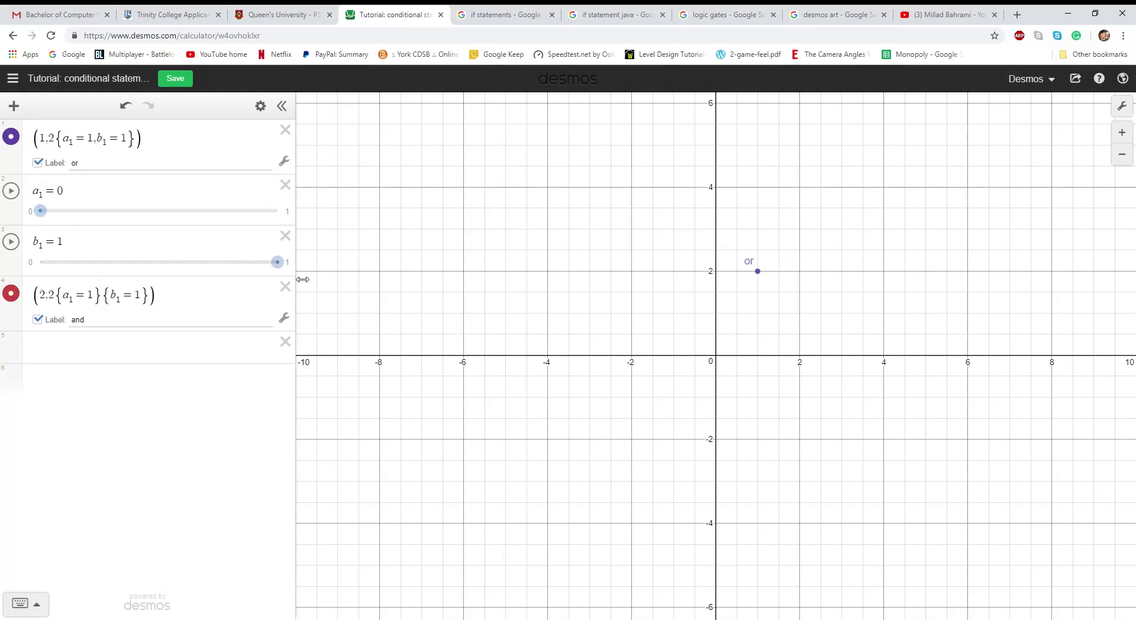
left_click_drag(276, 262, 40, 262)
left_click_drag(41, 211, 276, 211)
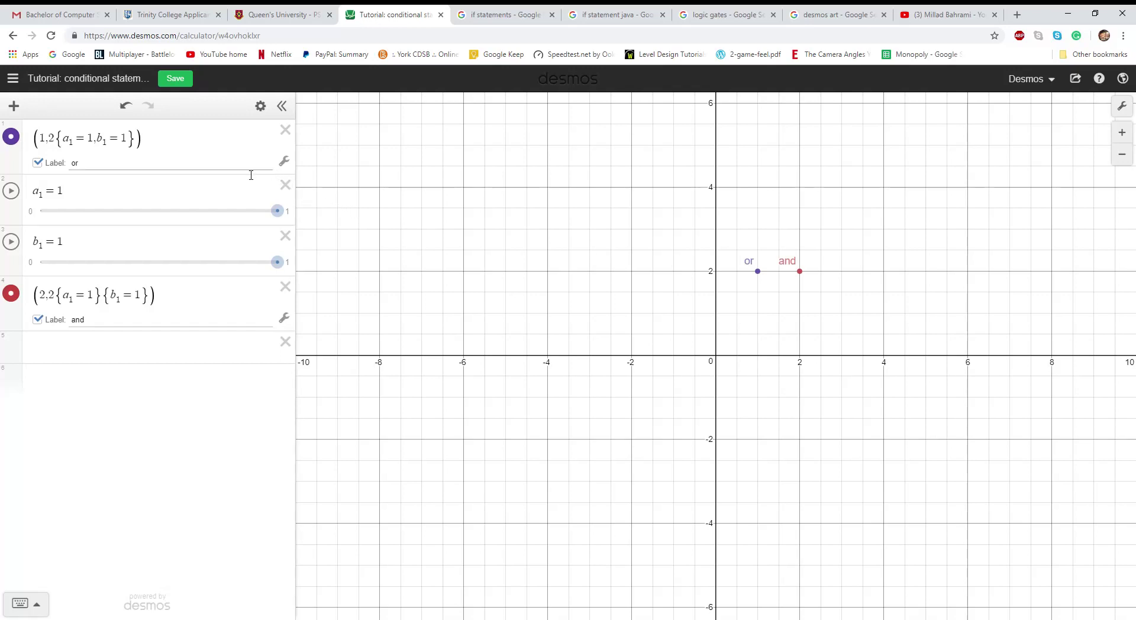
Review the or point's restriction and the and point's two restrictions {a₁=1}{b₁=1}
left_click_drag(59, 145, 132, 140)
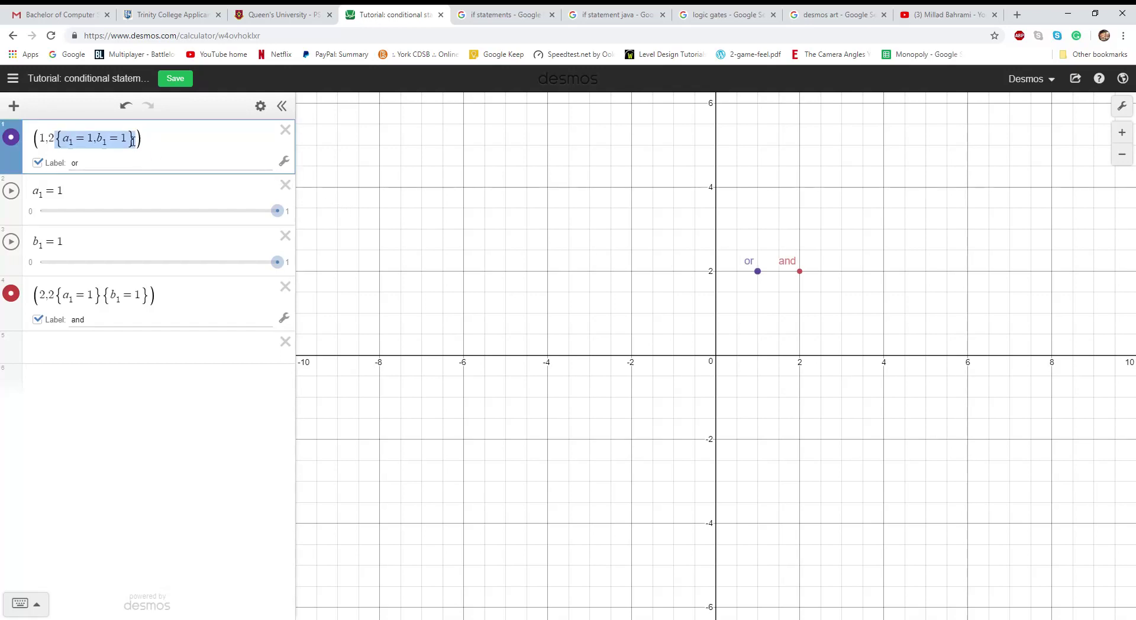
left_click(115, 148)
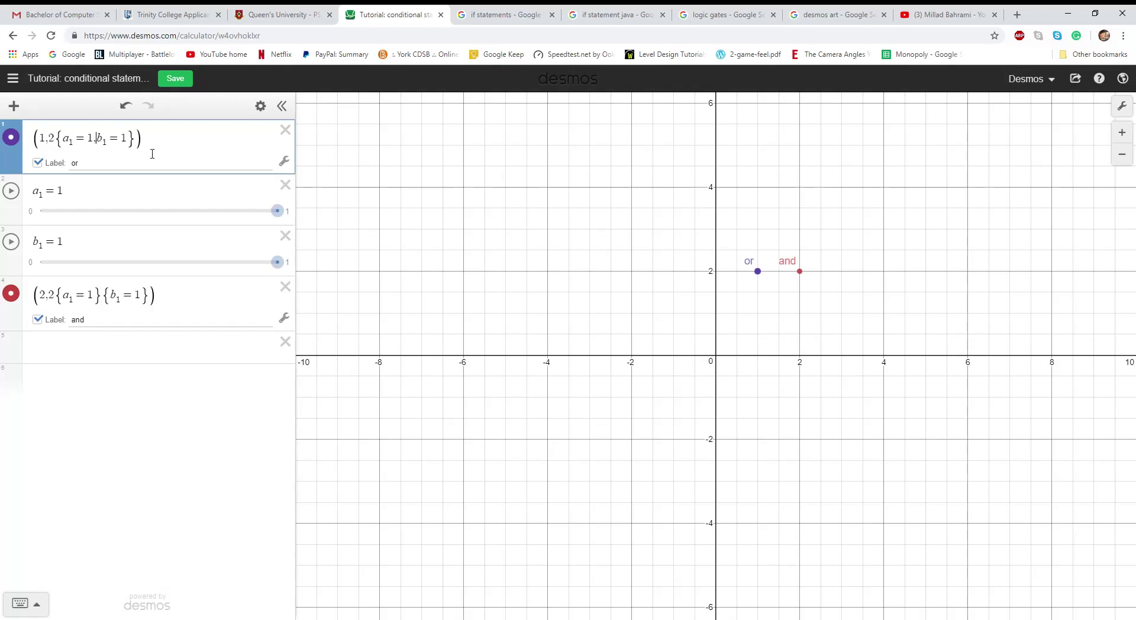
left_click_drag(56, 297, 145, 298)
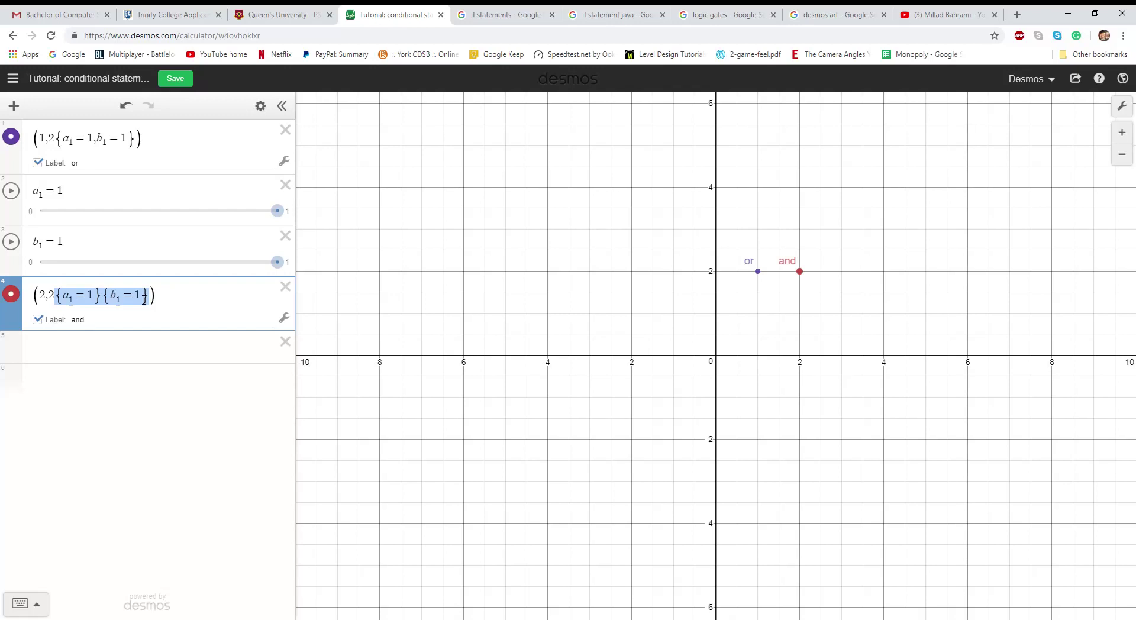
left_click_drag(55, 297, 149, 296)
left_click(101, 296)
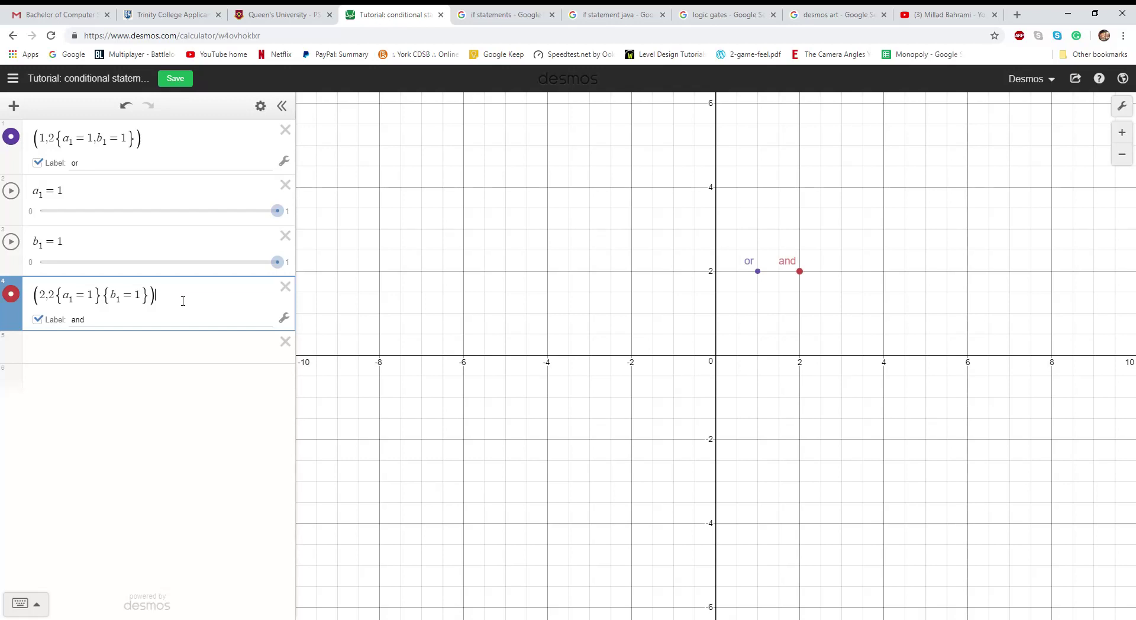
Add point (3,2) labelled XOR with the restriction {a₁+b₁=1}
key("Return")
type("(")
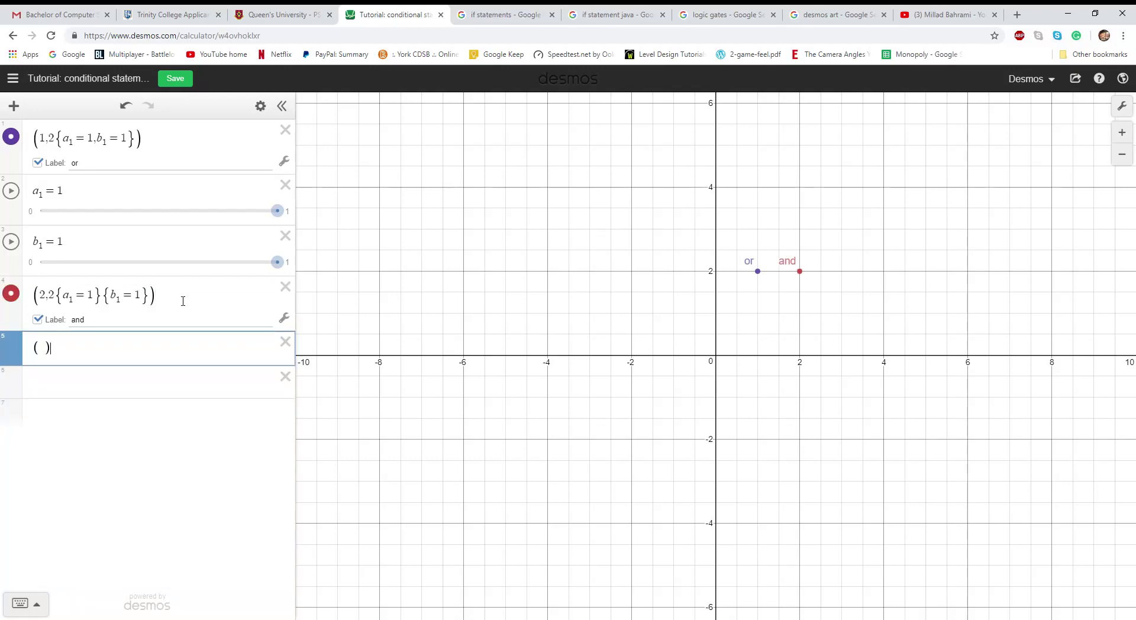
key("Left")
type("3,2")
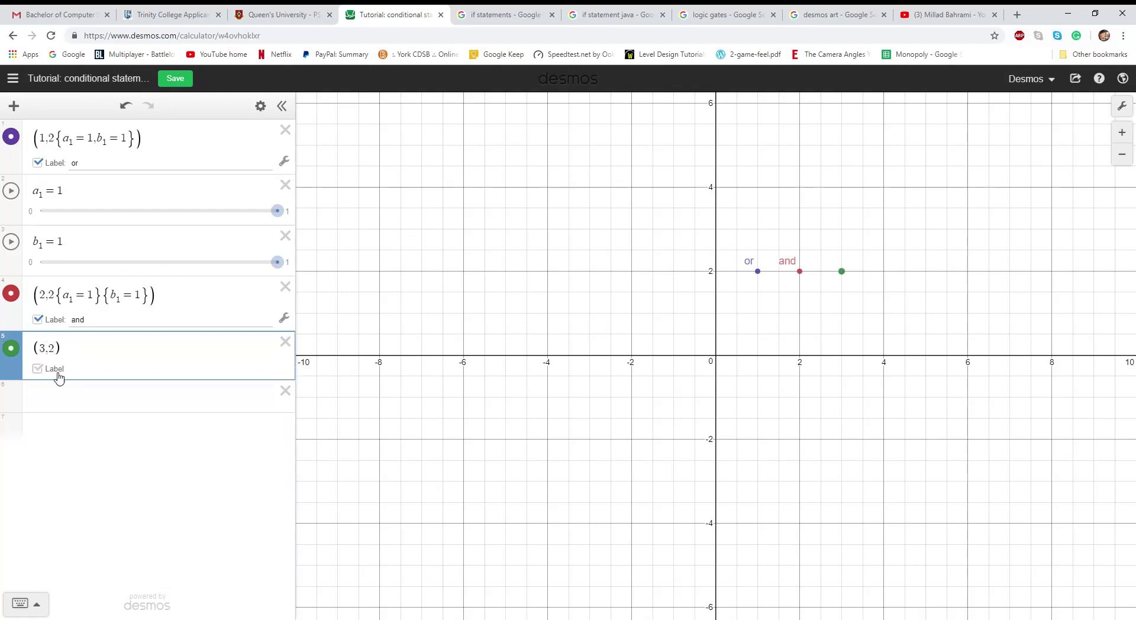
left_click(57, 370)
type("XOR")
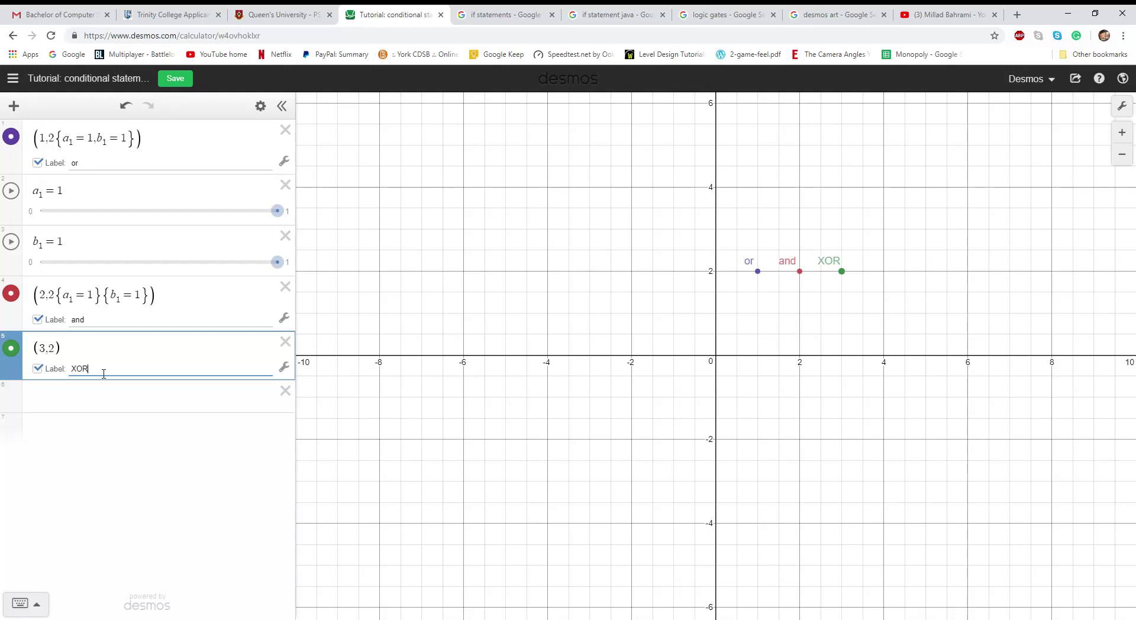
left_click(58, 349)
type("{")
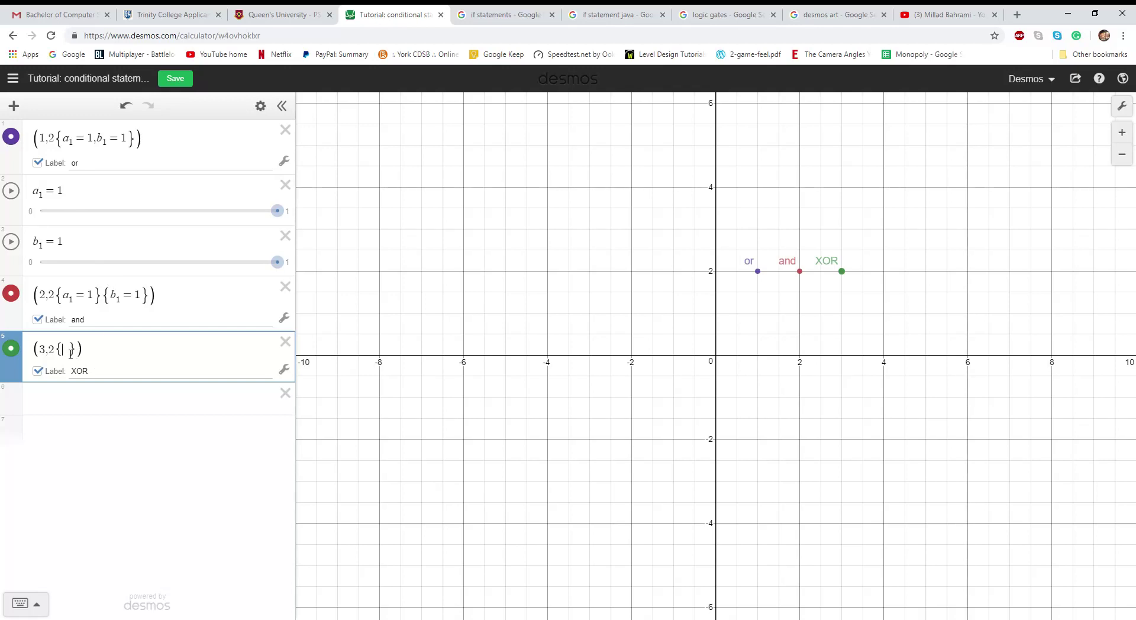
type("a_1+")
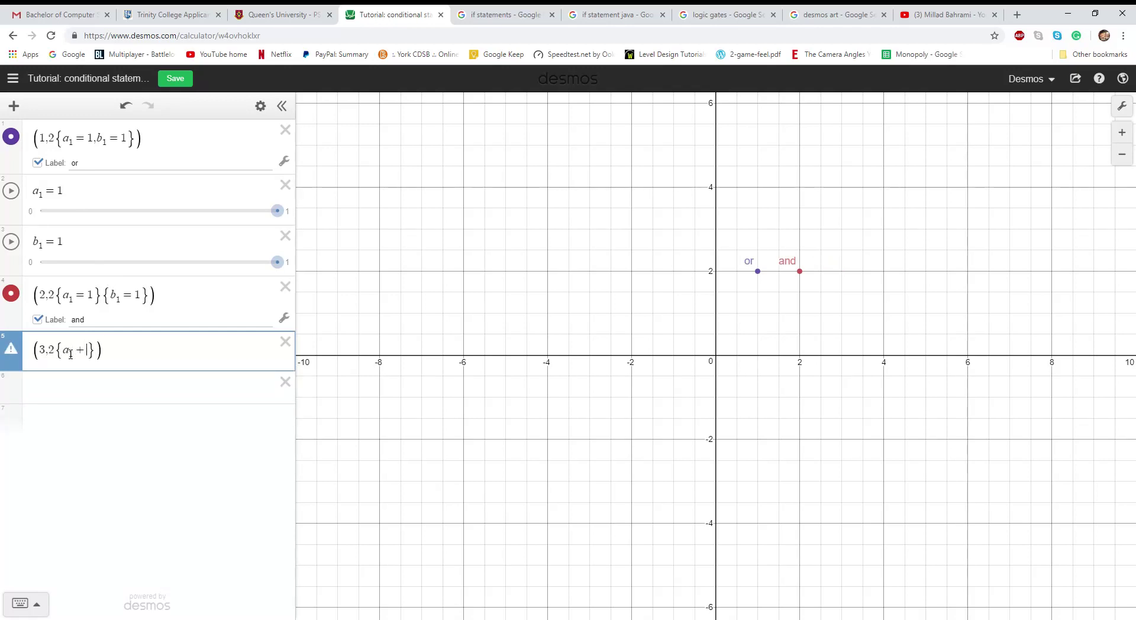
type("b1=1")
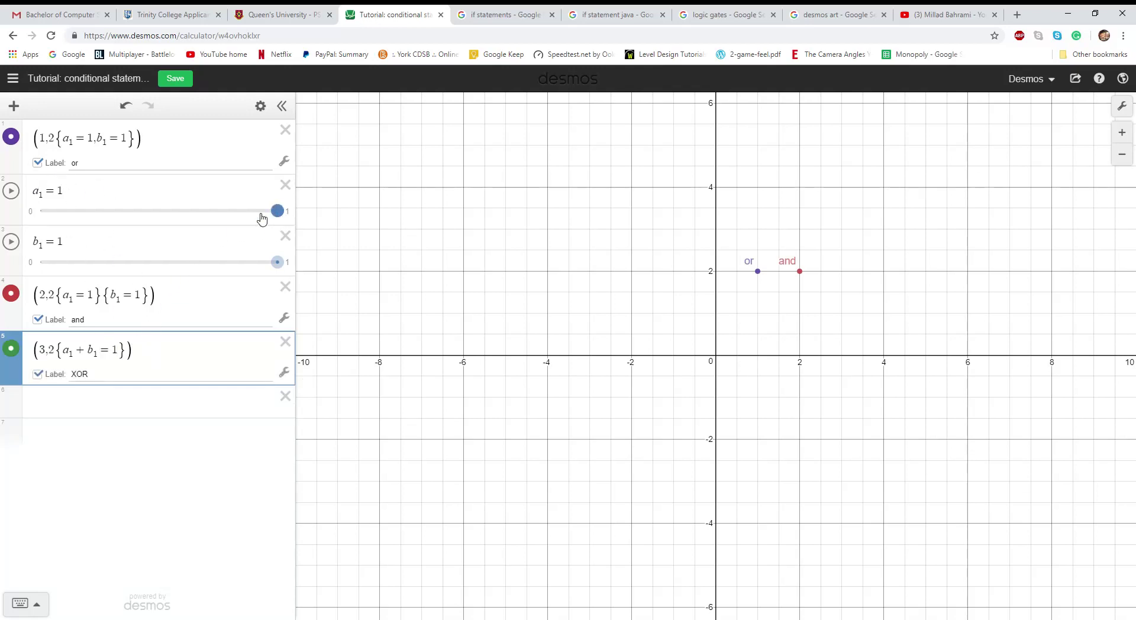
Switch a₁ and b₁ between 0 and 1 to test each point, ending with a₁ at 0 and b₁ at 1
left_click_drag(275, 211, 114, 237)
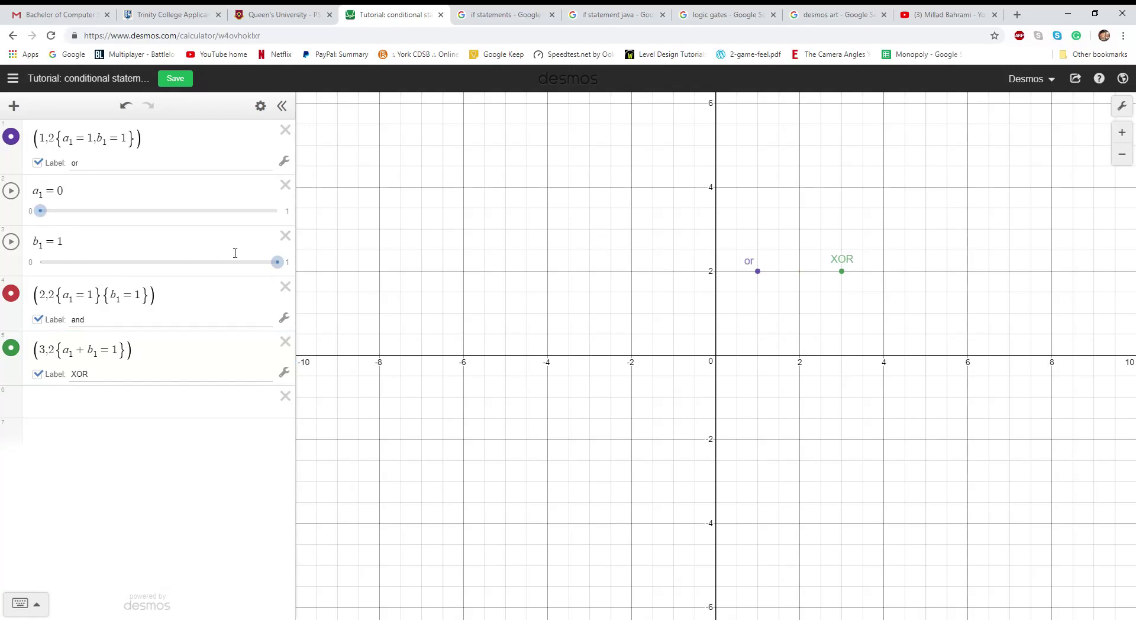
left_click_drag(285, 262, 41, 260)
left_click_drag(41, 212, 278, 211)
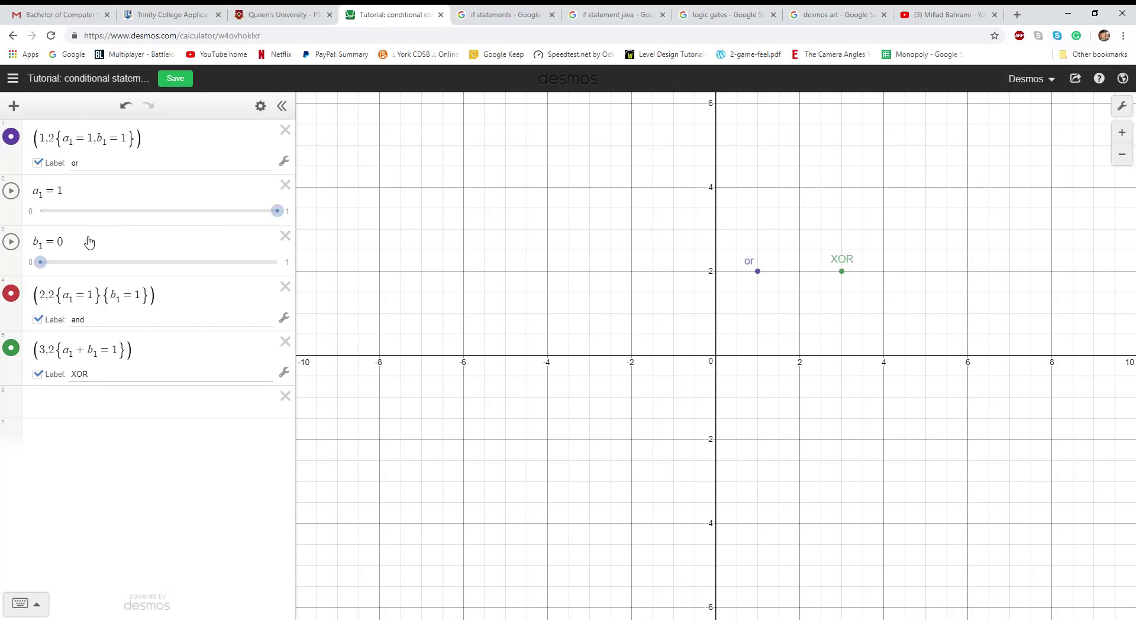
left_click_drag(61, 263, 137, 268)
left_click_drag(277, 211, 40, 211)
left_click_drag(40, 262, 278, 262)
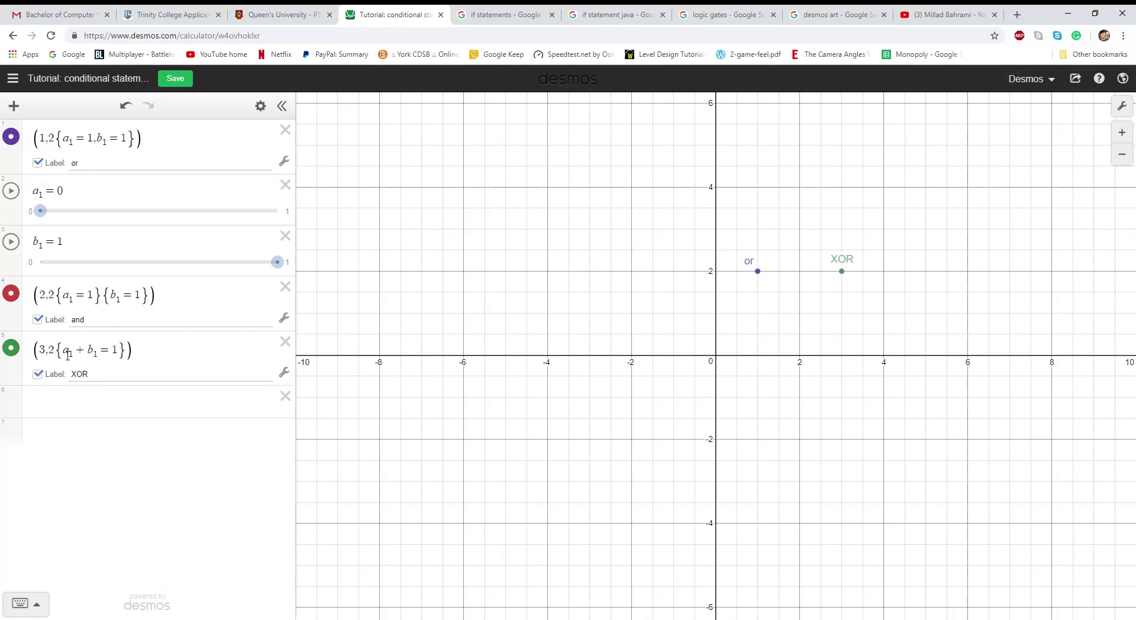
Review the XOR condition a₁+b₁=1 and the or point's coordinates
mouse_move(63, 352)
left_mouse_down()
mouse_move(110, 353)
mouse_move(66, 354)
left_mouse_up()
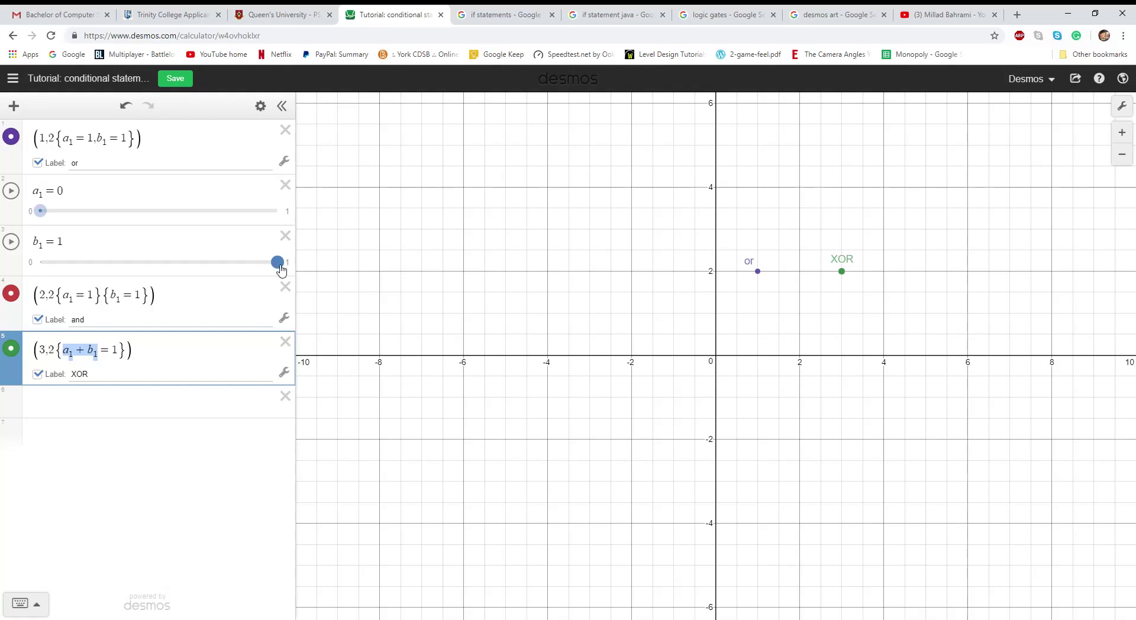
left_click(116, 350)
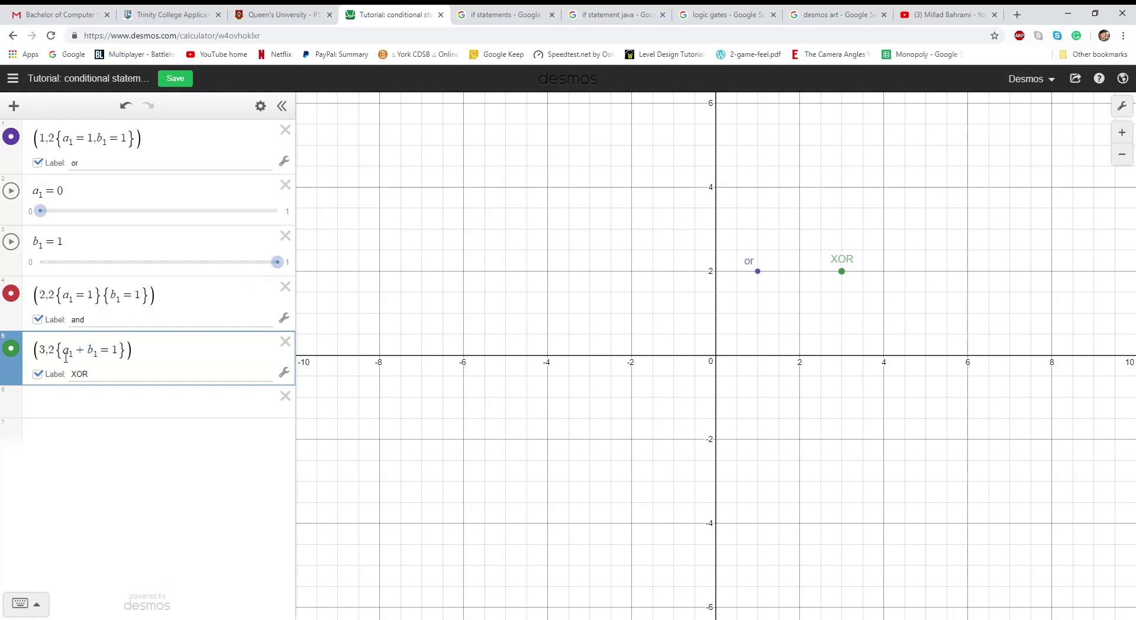
left_click_drag(64, 351, 127, 354)
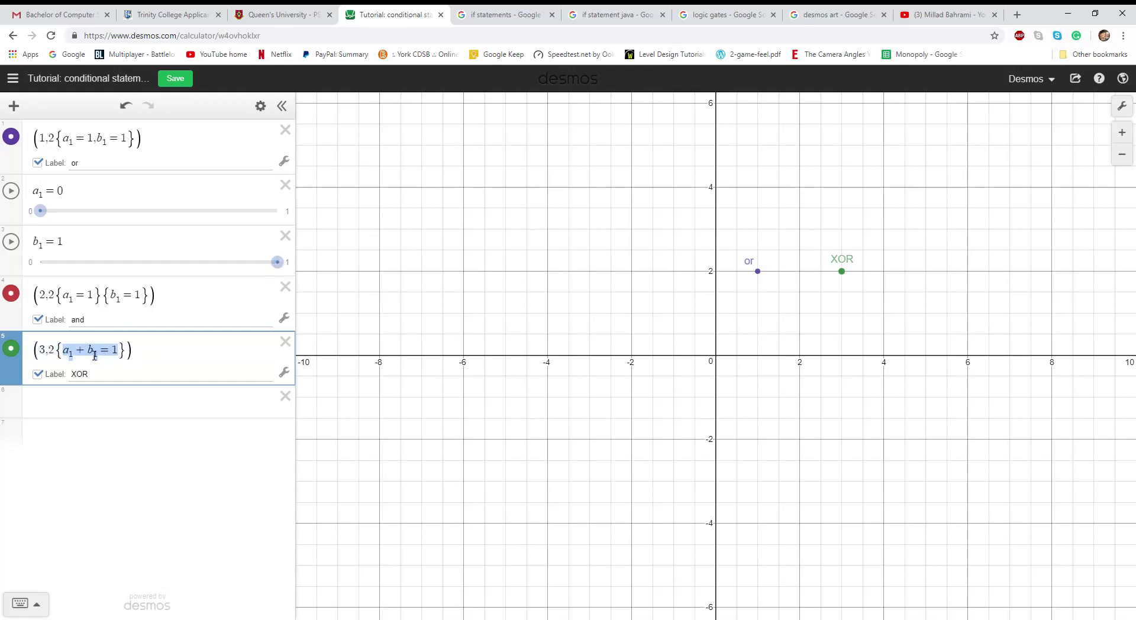
left_click(277, 262)
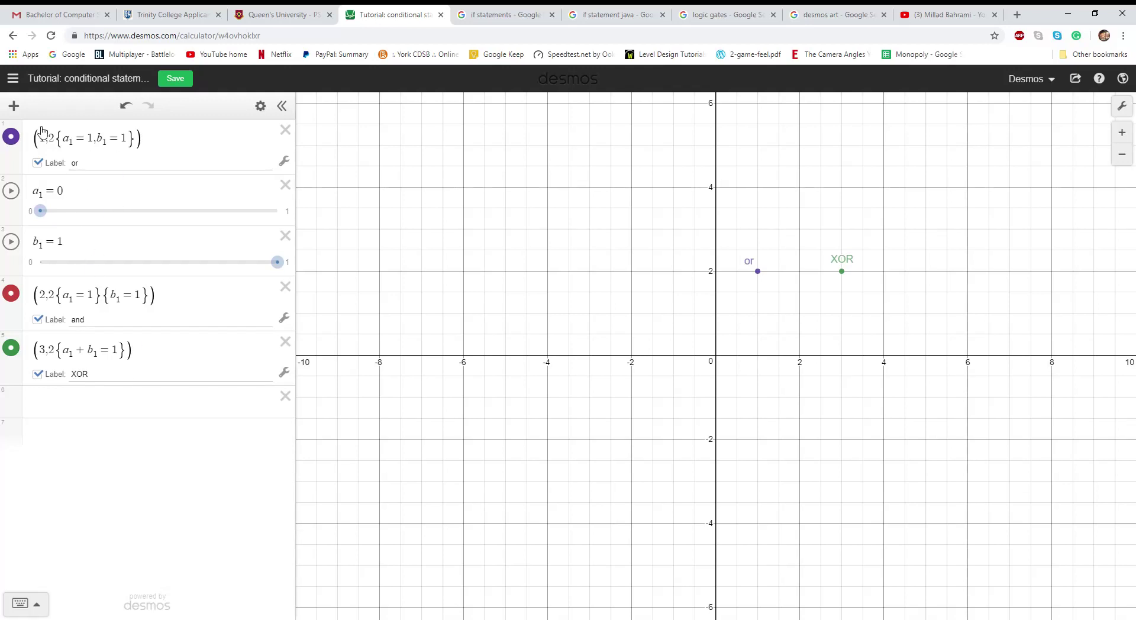
left_click_drag(57, 143, 43, 145)
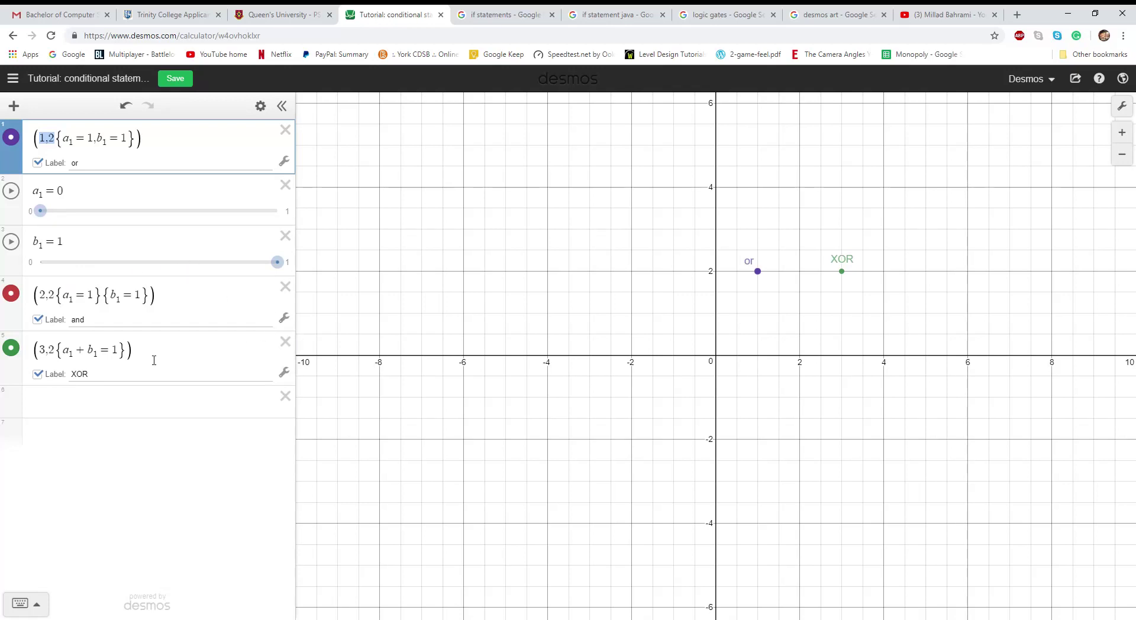
Add the line y=3x+1 restricted to {a₁=1} and set a₁ to 1 to show it
left_click(101, 408)
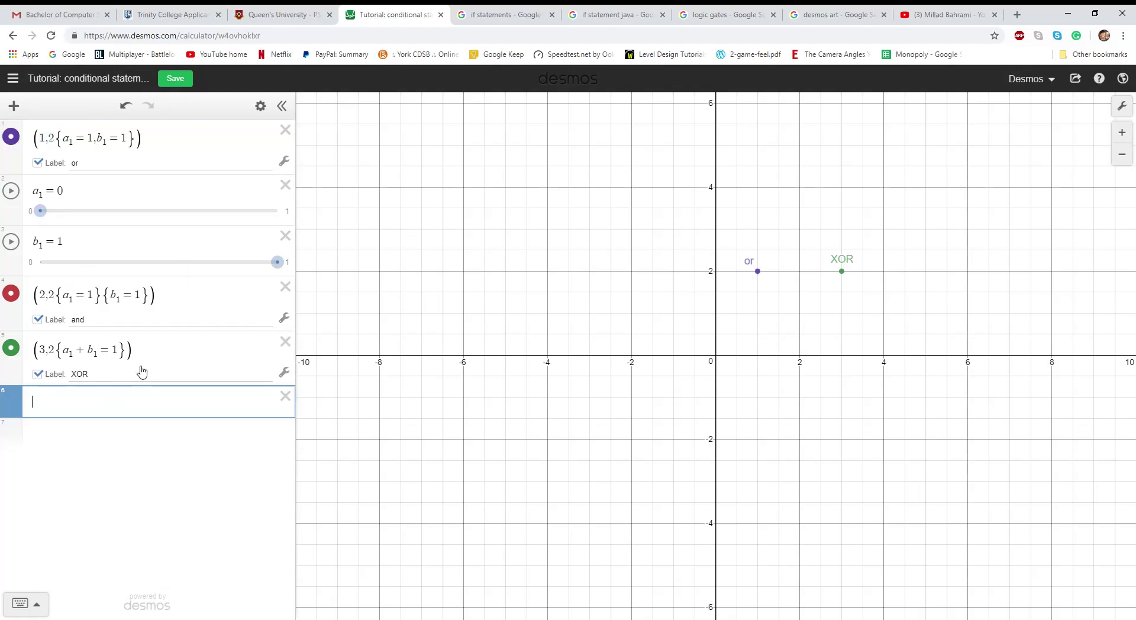
type("y=3x+1{")
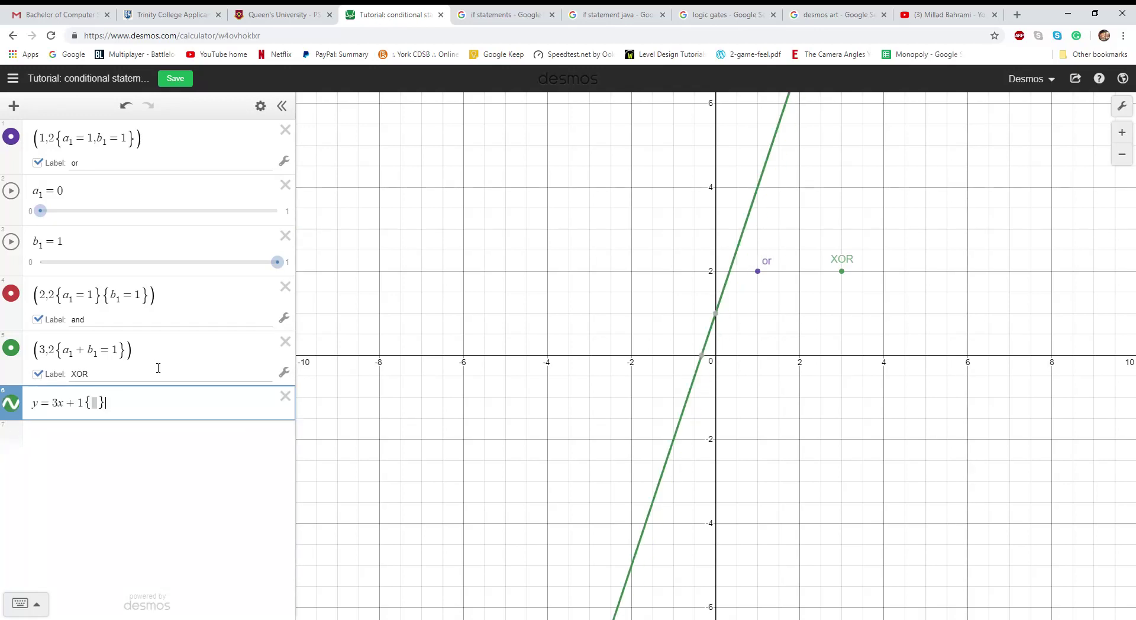
type("a1=")
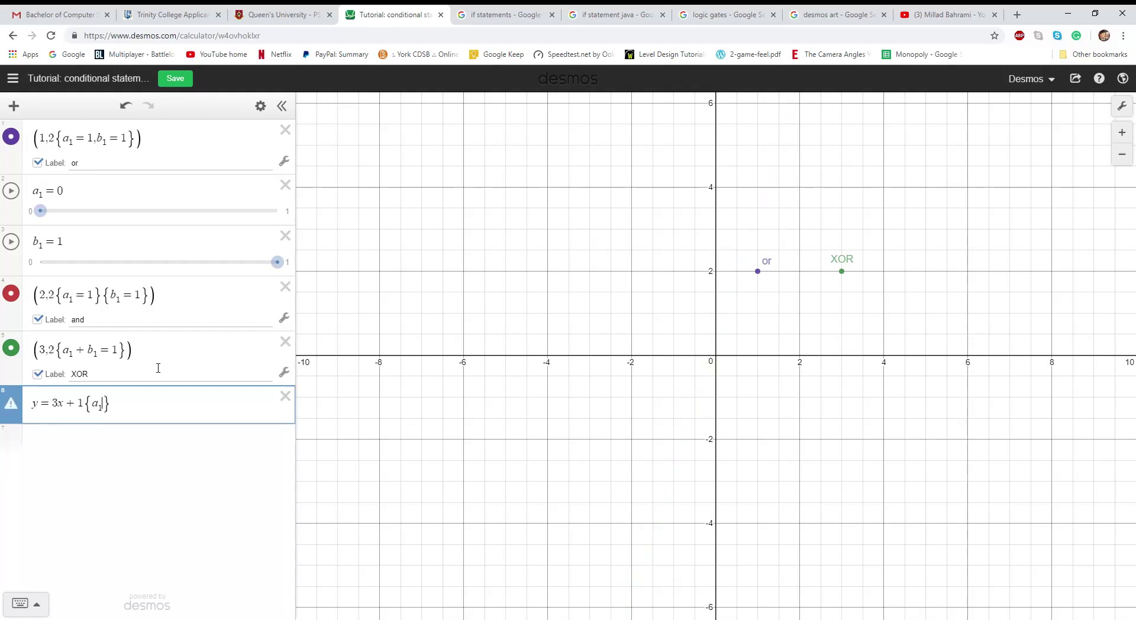
type("1")
left_click(45, 209)
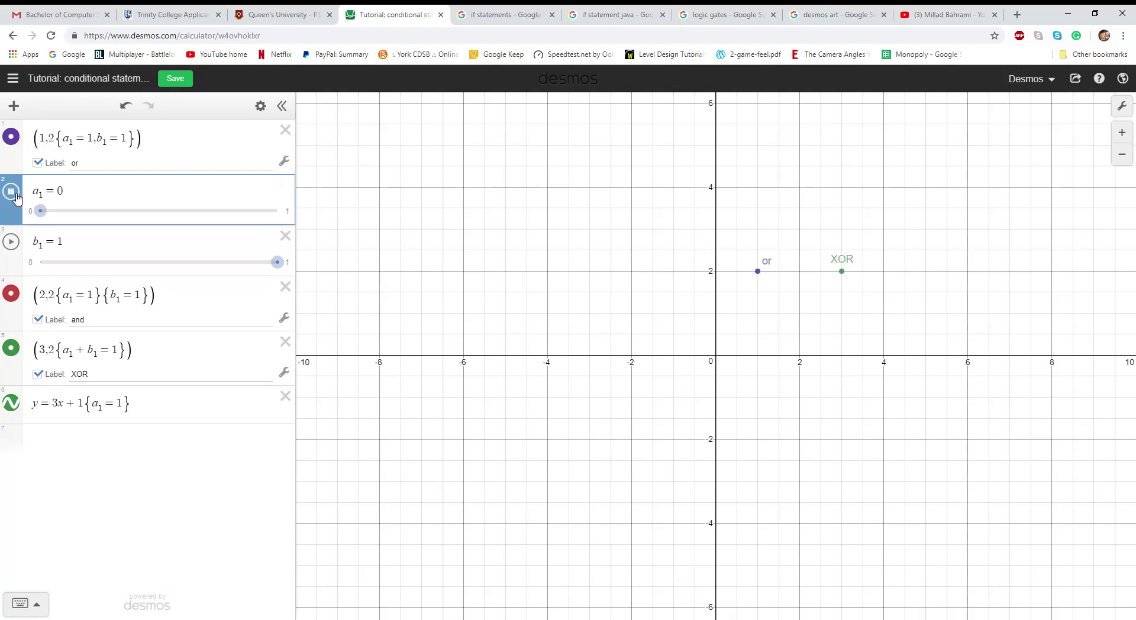
left_click_drag(39, 211, 277, 212)
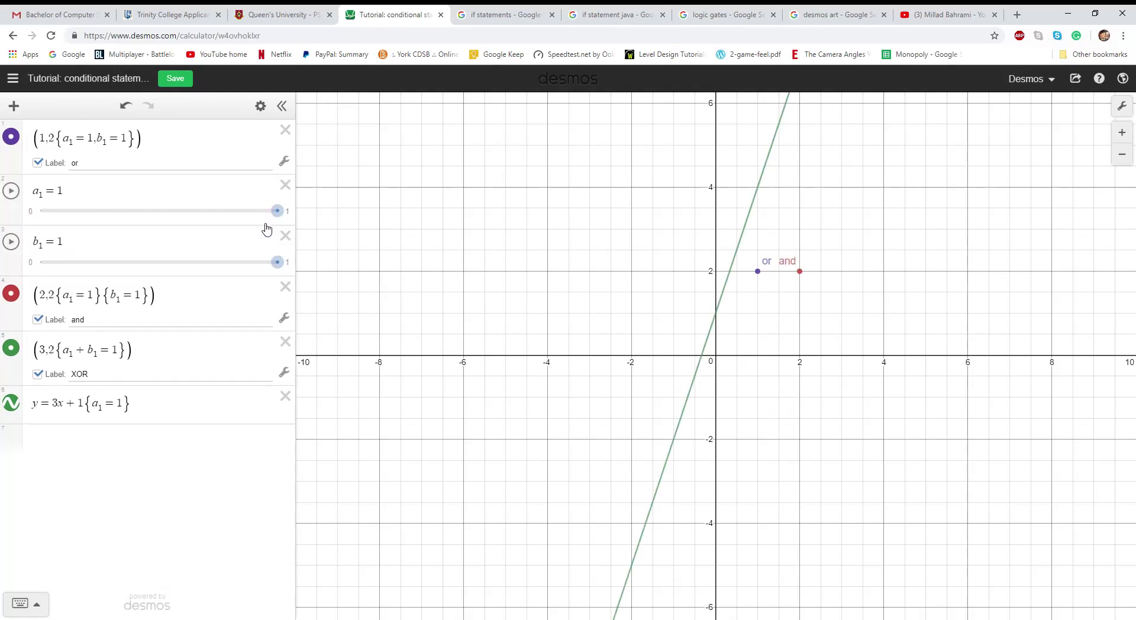
Insert an x-range restriction starting at −1≤x before the line's a₁ condition
left_click(84, 409)
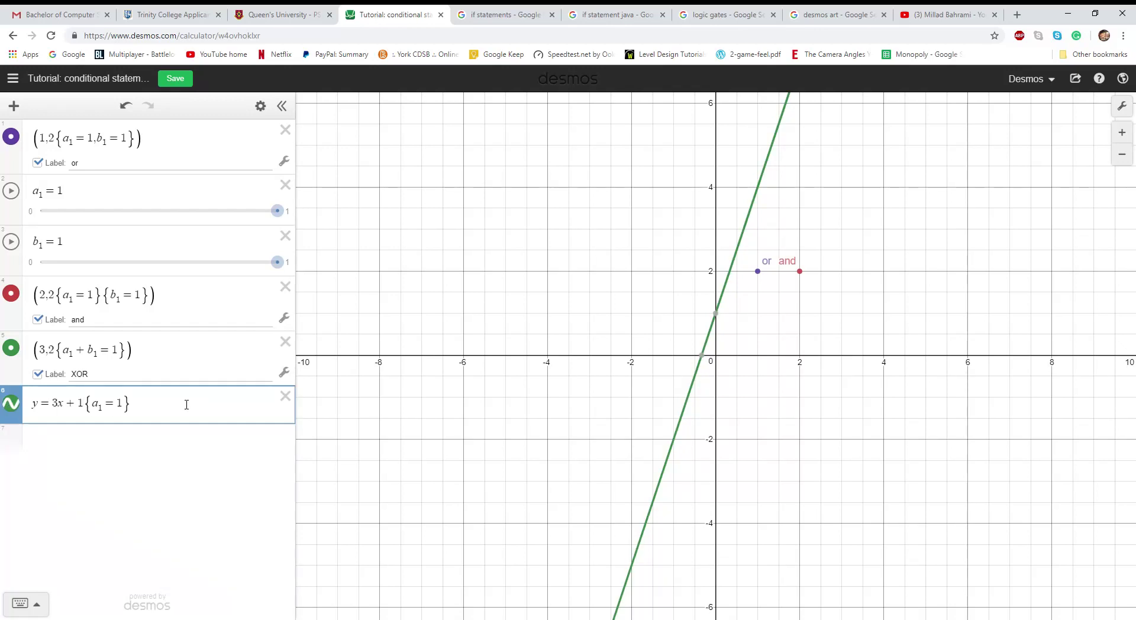
type("{ <")
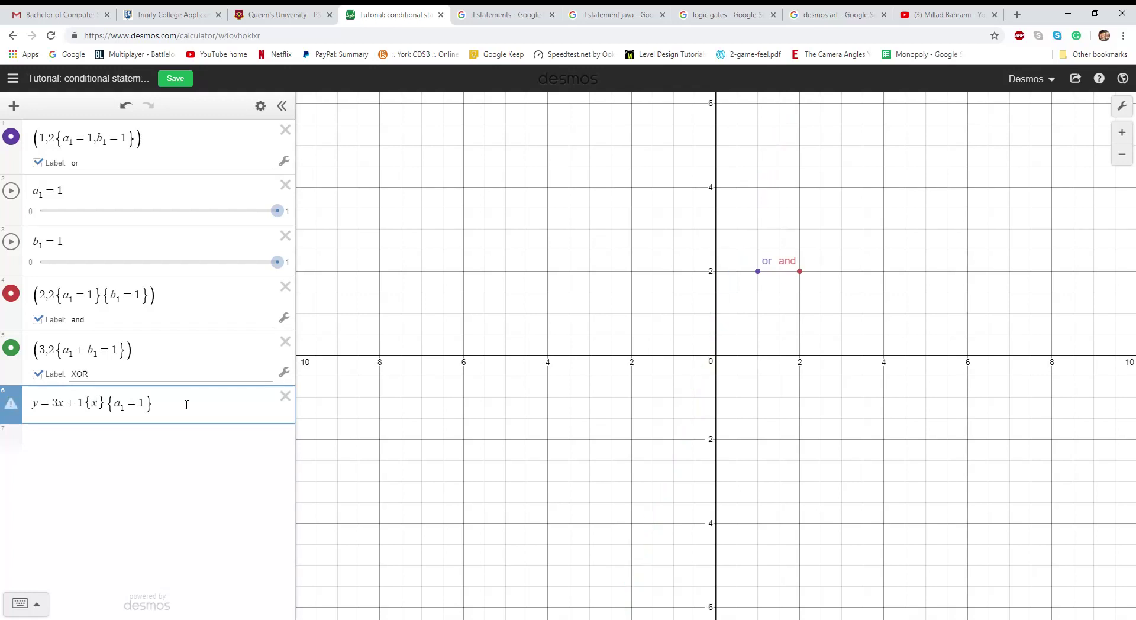
type("x")
key("Left")
type("<")
type("-1")
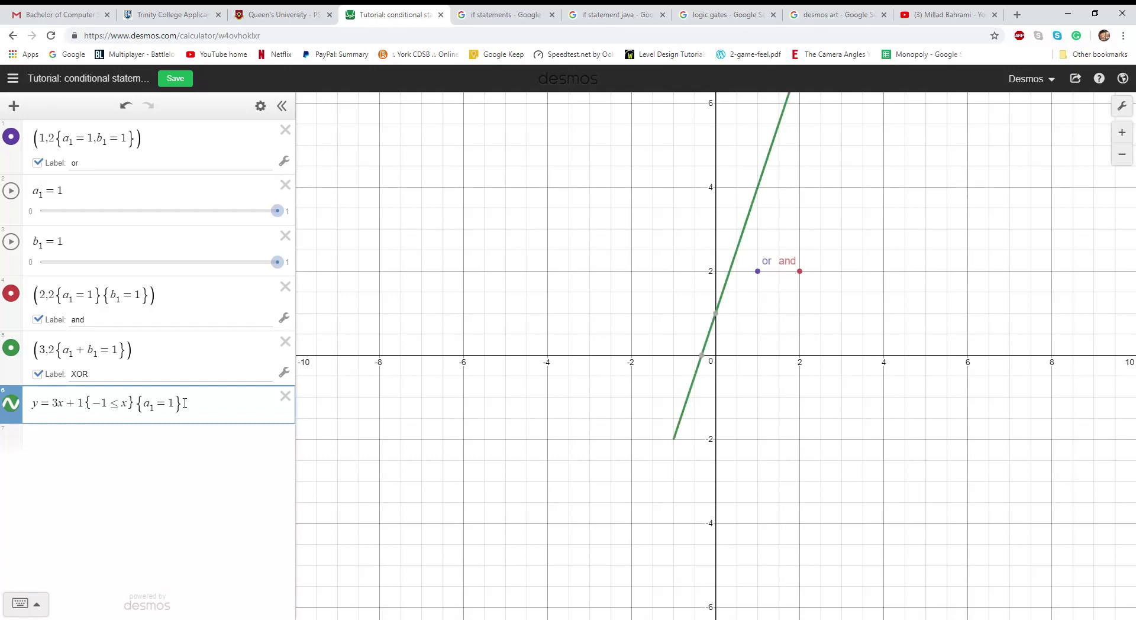
type("<=5")
Pan and zoom to the line segment and review its {−1≤x≤5} and {a₁=1} conditions
scroll(639, 263, "down", 3)
left_click_drag(639, 264, 548, 352)
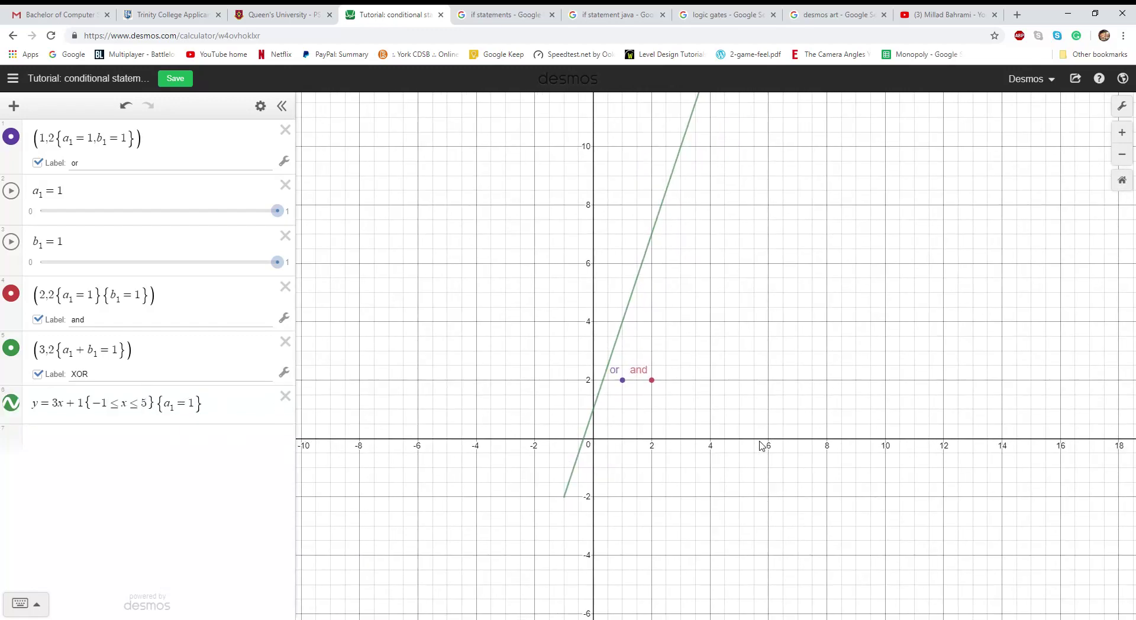
scroll(719, 408, "down", 2)
scroll(727, 393, "up", 2)
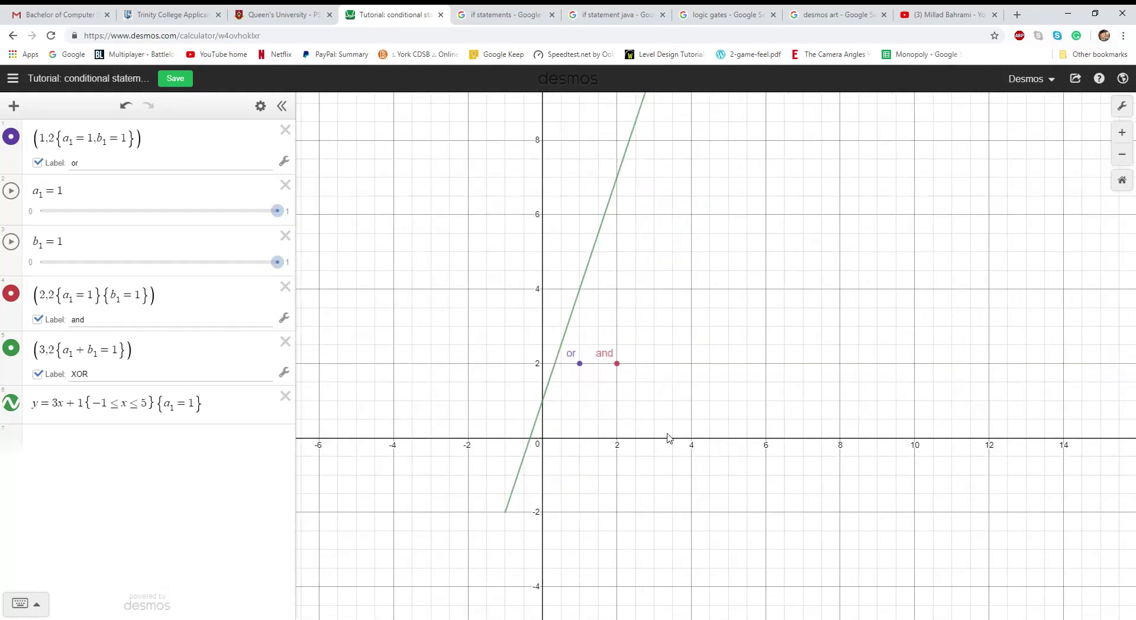
left_click_drag(91, 407, 151, 406)
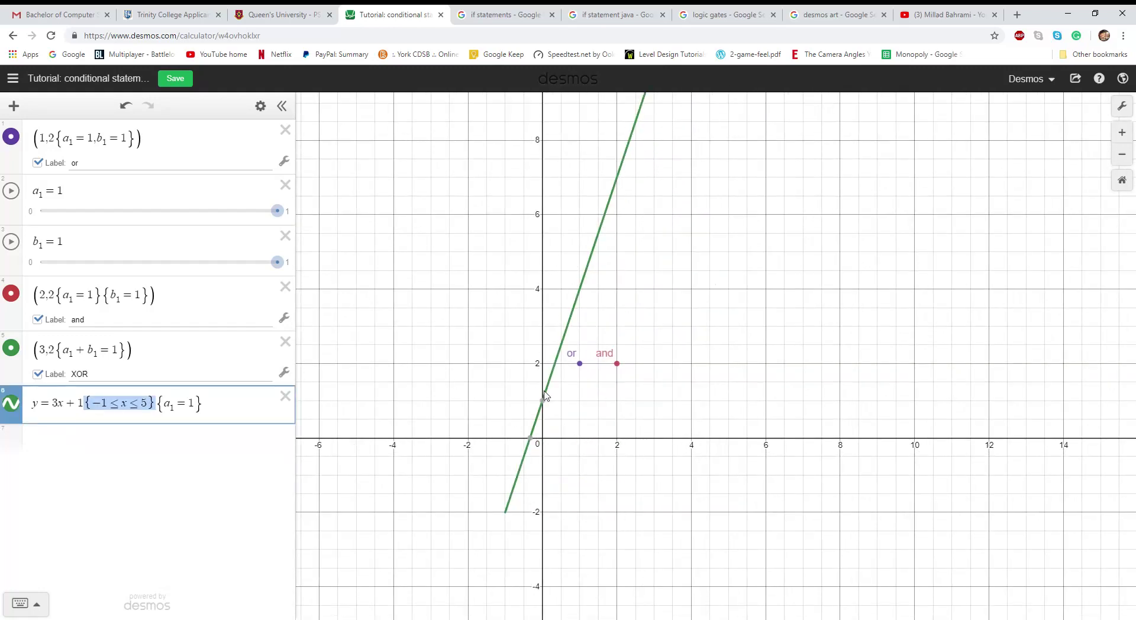
mouse_move(206, 407)
left_mouse_down()
mouse_move(96, 407)
mouse_move(225, 407)
left_mouse_up()
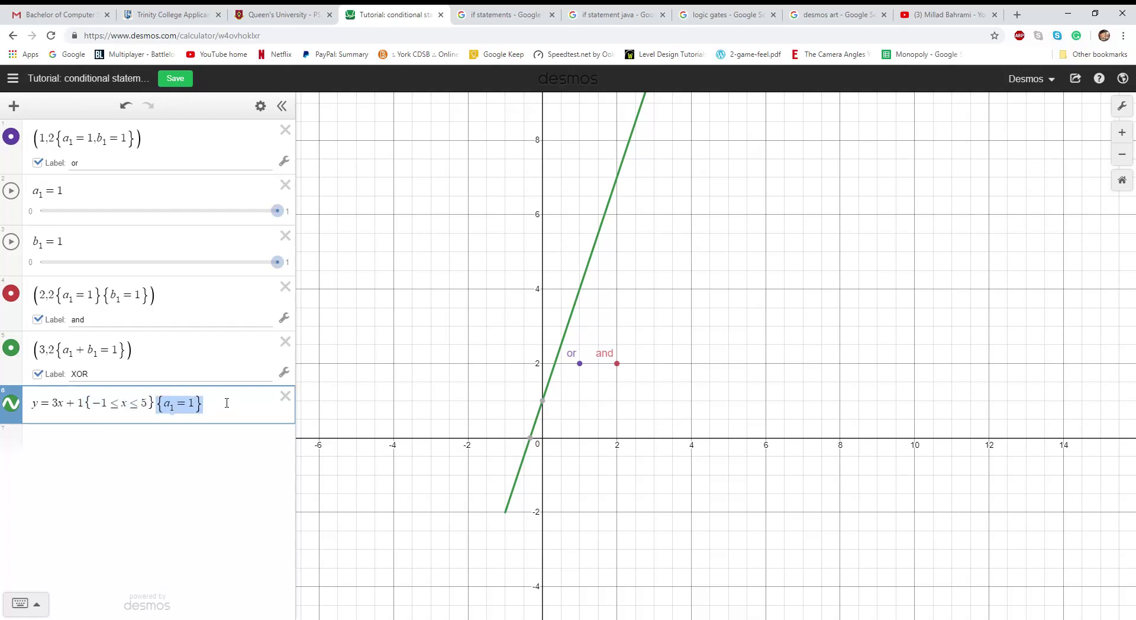
Toggle a₁ off and on to test the line, zooming out and back in
mouse_move(278, 213)
left_mouse_down()
mouse_move(104, 229)
mouse_move(259, 223)
left_mouse_up()
scroll(586, 304, "down", 3)
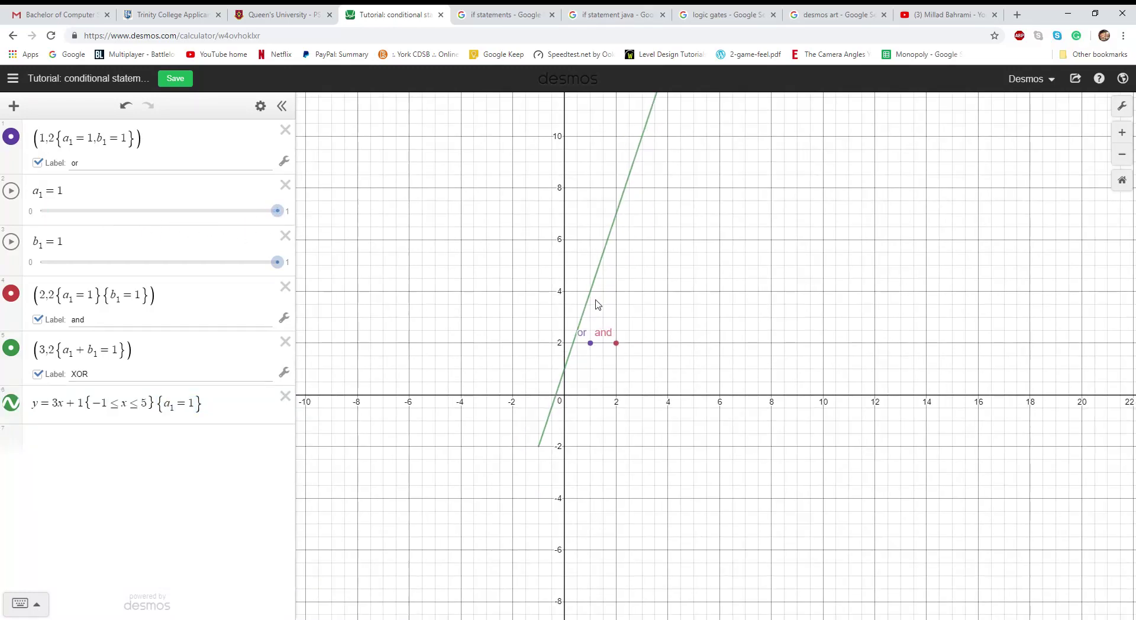
scroll(586, 305, "down", 5)
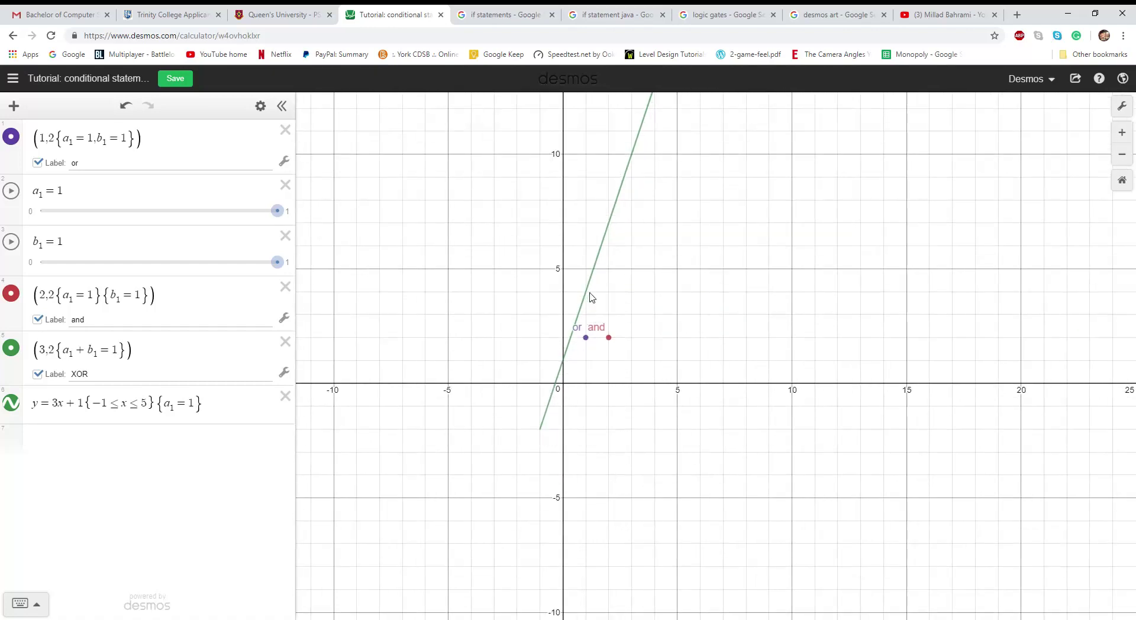
scroll(581, 305, "up", 2)
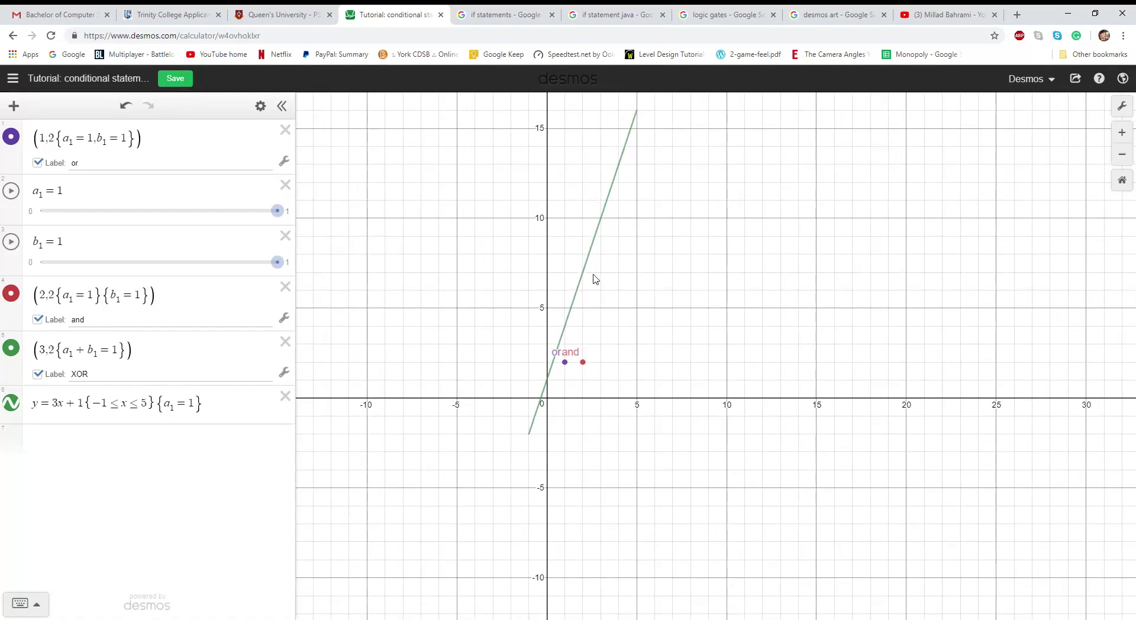
scroll(597, 378, "up", 2)
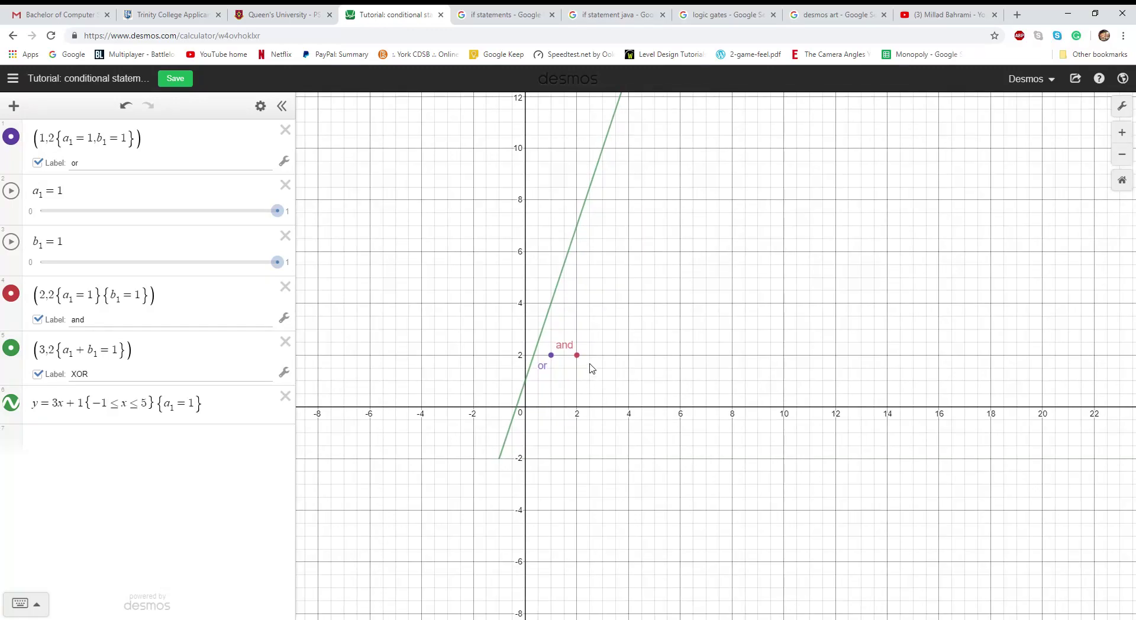